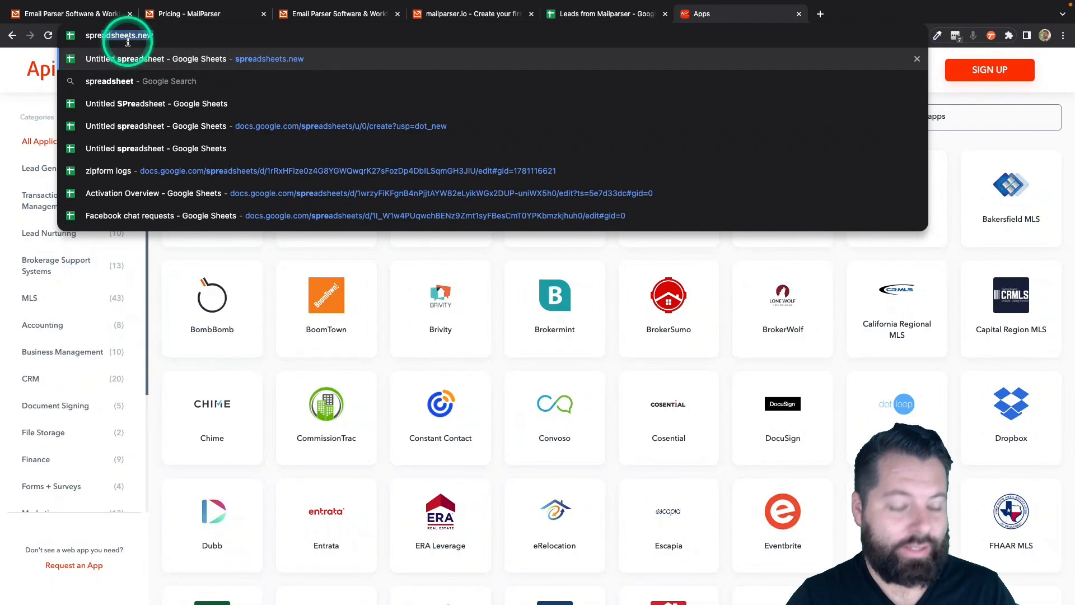
- Create a new blank Google Sheets spreadsheet via spreadsheets.new
{"action": "type", "text": "adsheets."}
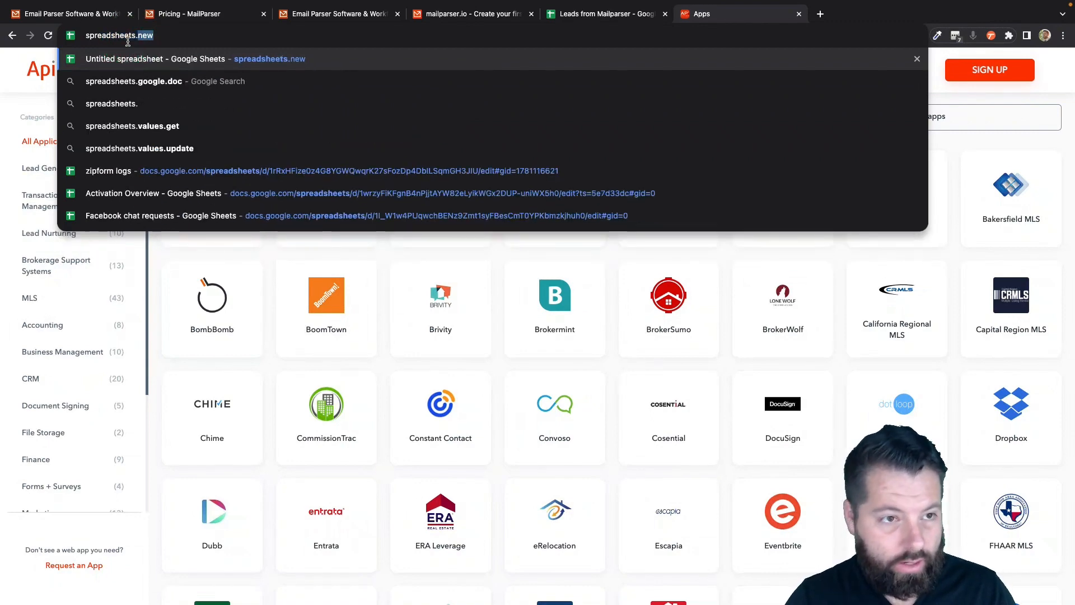
{"action": "type", "text": "new"}
{"action": "left_click", "coordinate": [310, 59]}
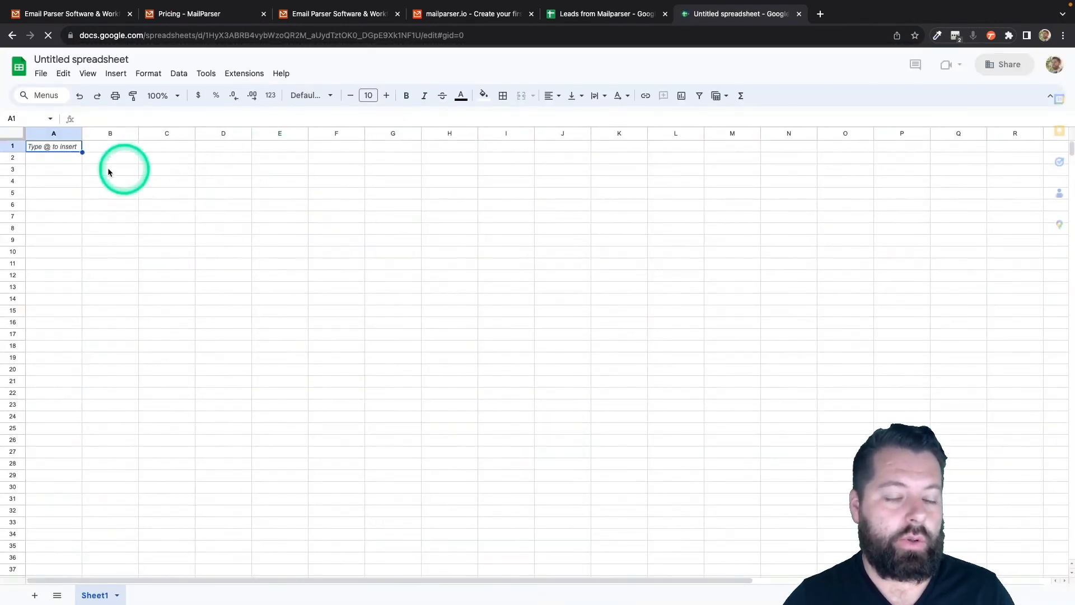
- Rename the spreadsheet to 'New Leads From Mailparser'
{"action": "left_click", "coordinate": [68, 59]}
{"action": "type", "text": "New L"}
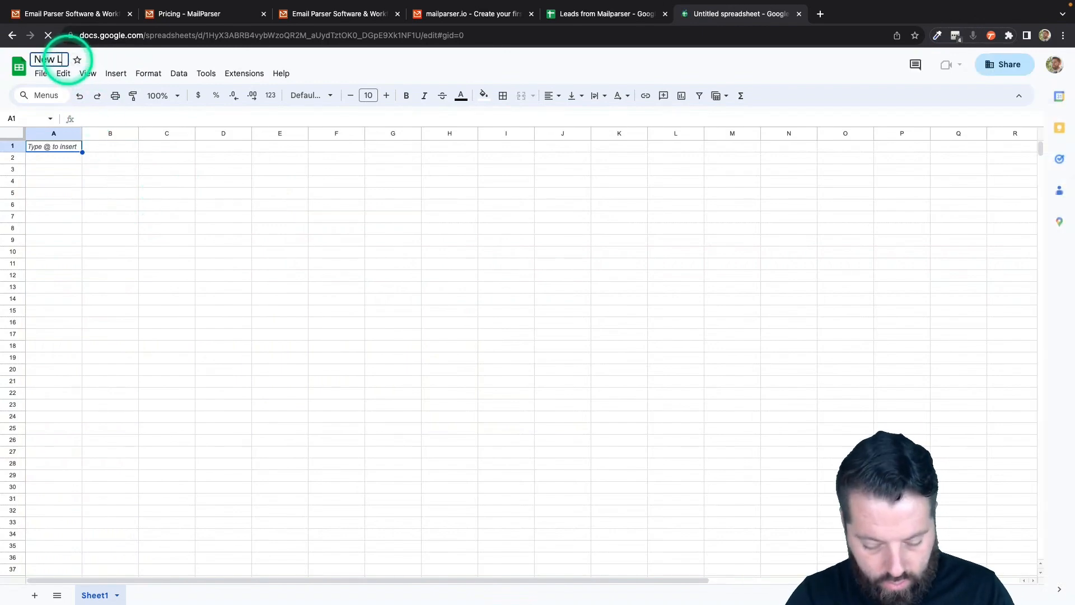
{"action": "type", "text": "eads From Ma"}
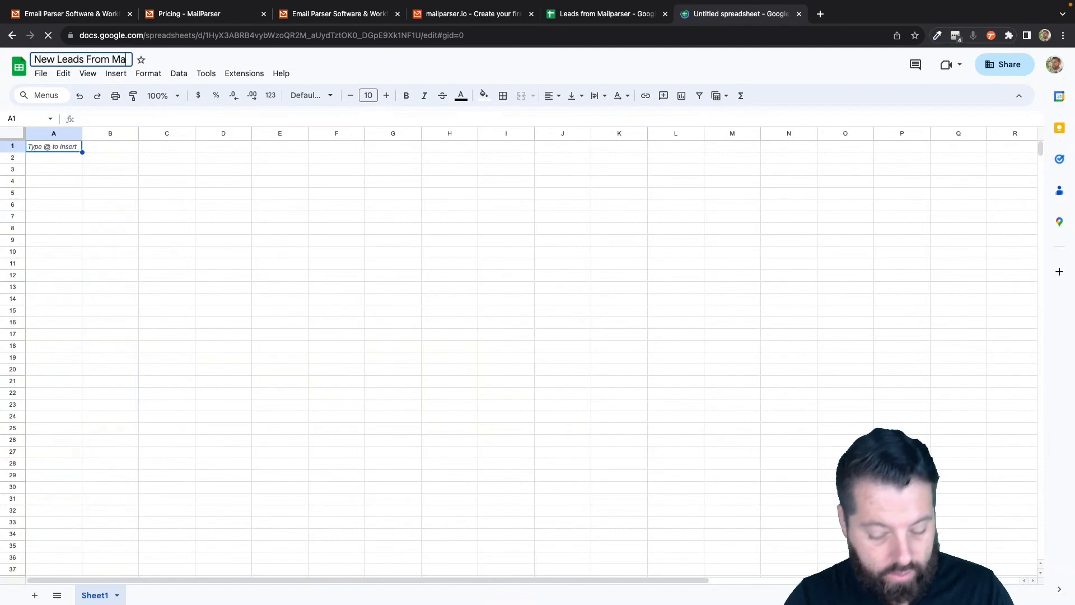
{"action": "type", "text": "ilparser"}
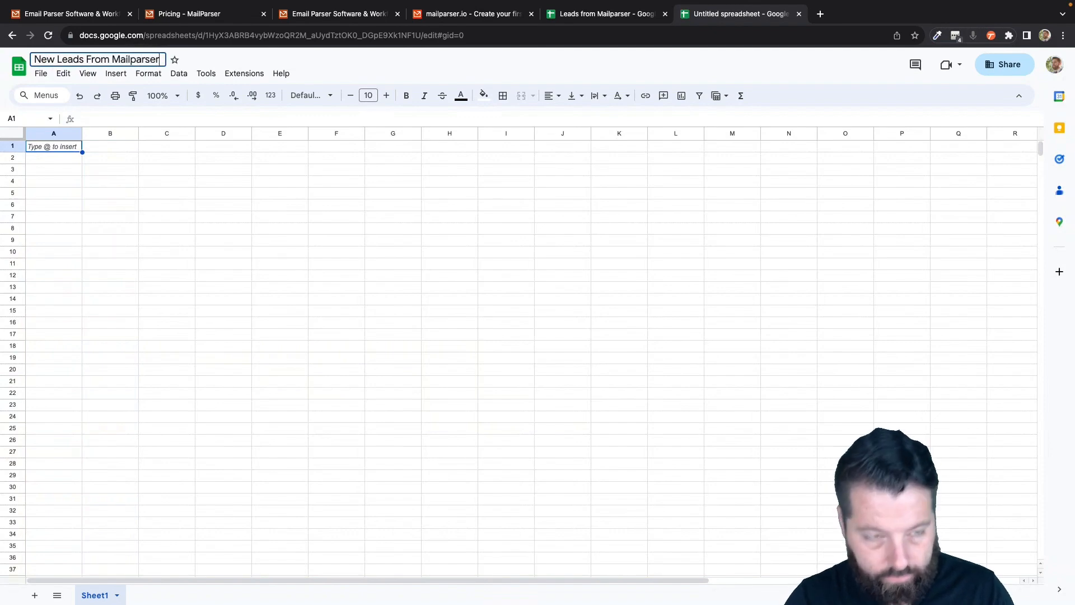
{"action": "key", "text": "Return"}
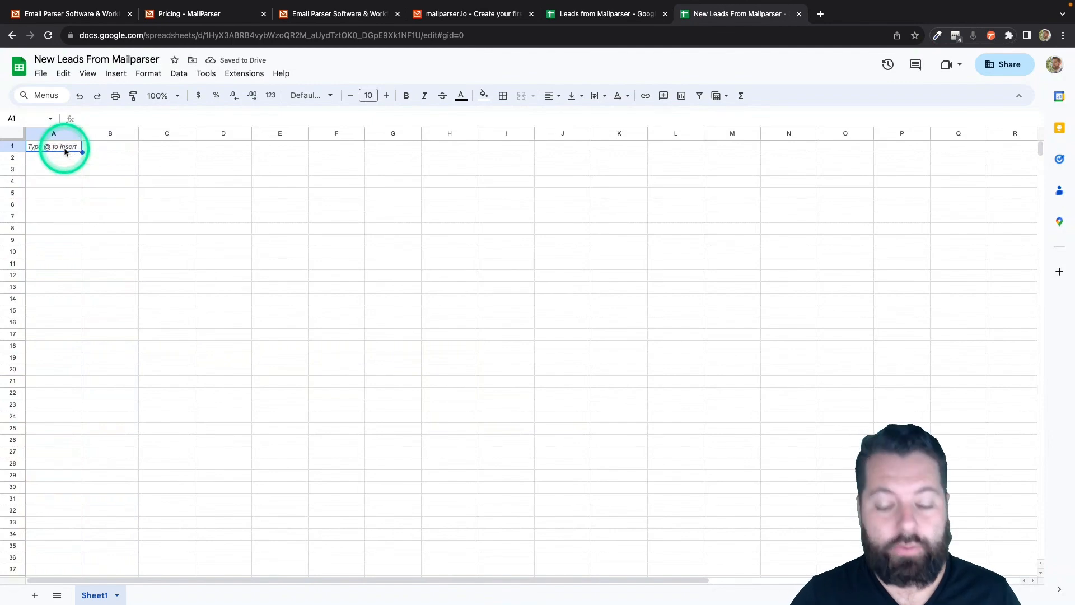
- Enter headers Fname, Lname, Email and Phone in A1 through D1
{"action": "type", "text": "Fname"}
{"action": "key", "text": "Tab"}
{"action": "type", "text": "L"}
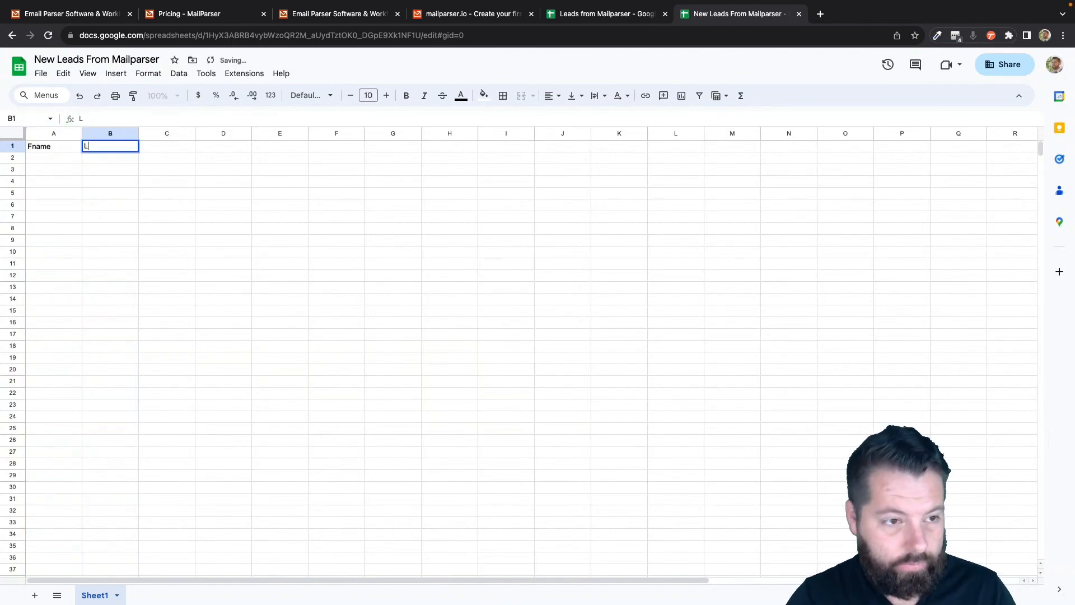
{"action": "type", "text": "name"}
{"action": "key", "text": "Tab"}
{"action": "type", "text": "Emai"}
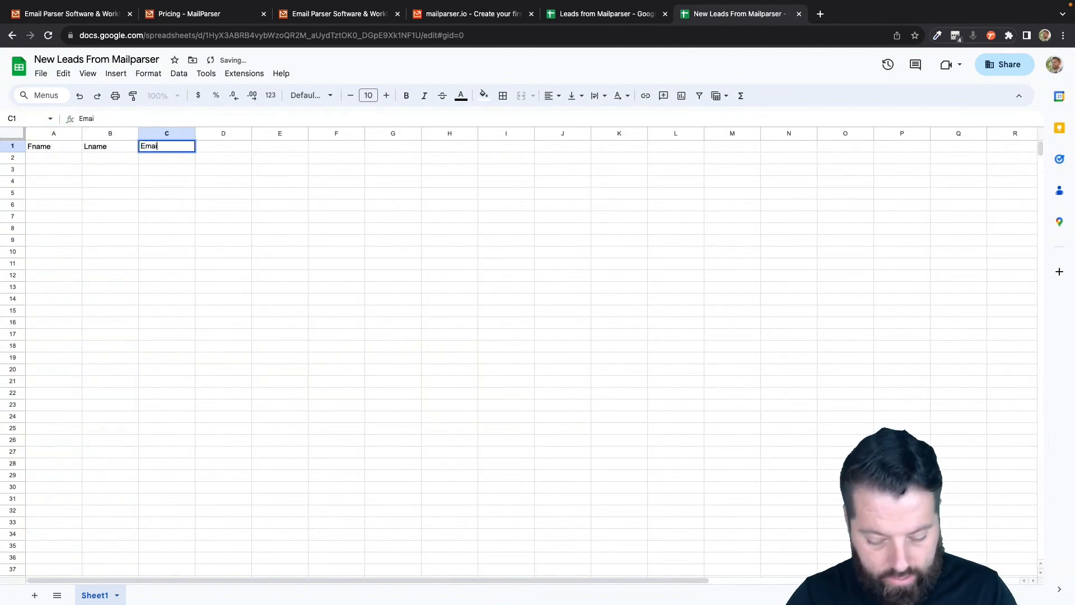
{"action": "type", "text": "l"}
{"action": "key", "text": "Tab"}
{"action": "type", "text": "Phone"}
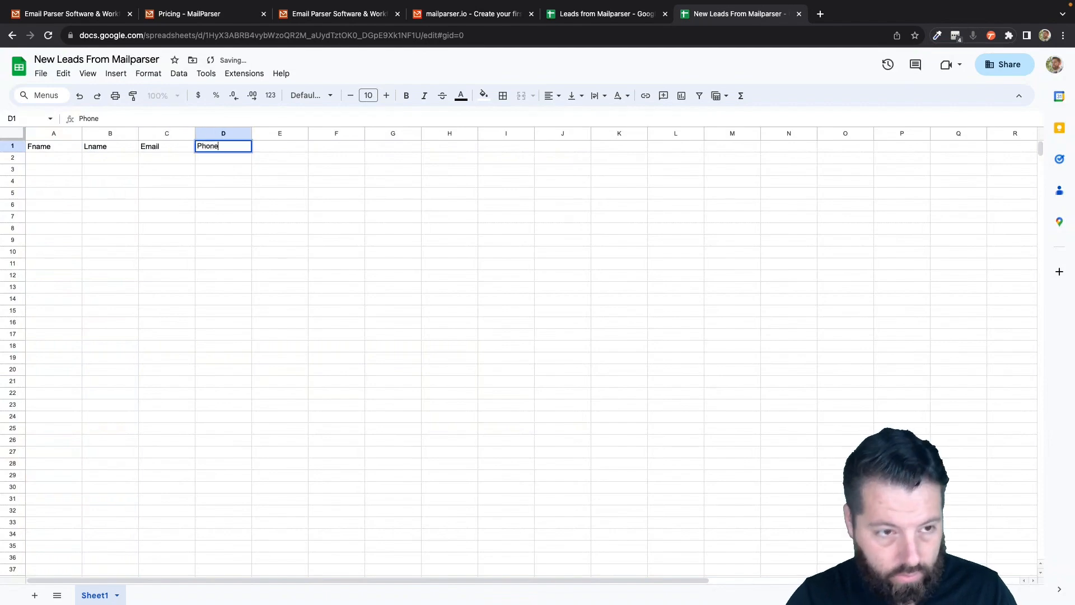
{"action": "key", "text": "Tab"}
- Add the remaining headers Message, Address, City, State and Zip in E1 through I1
{"action": "type", "text": "Mess"}
{"action": "key", "text": "Tab"}
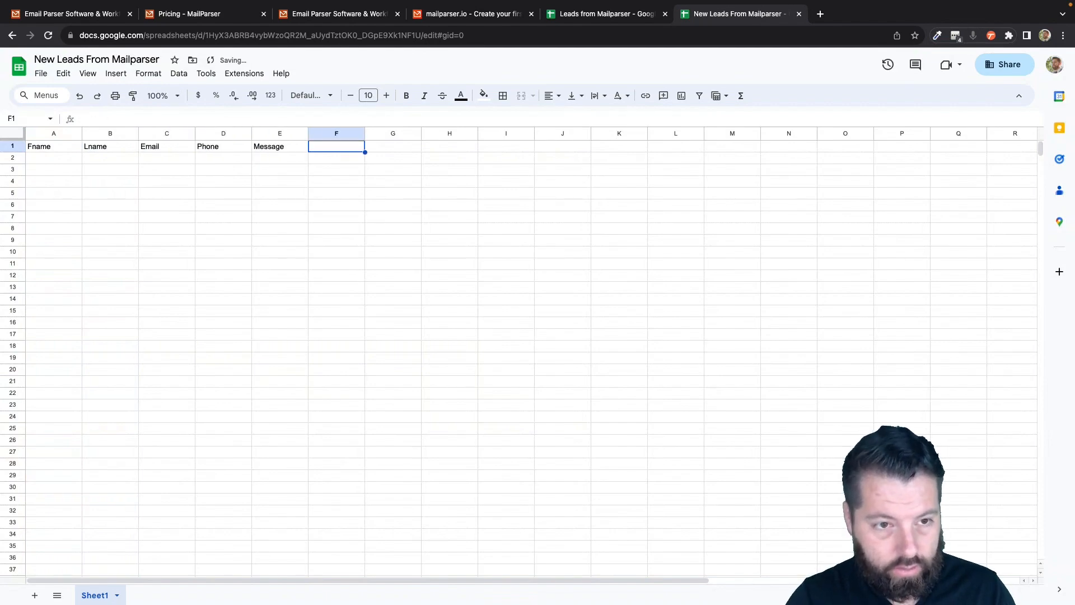
{"action": "type", "text": "SAdd"}
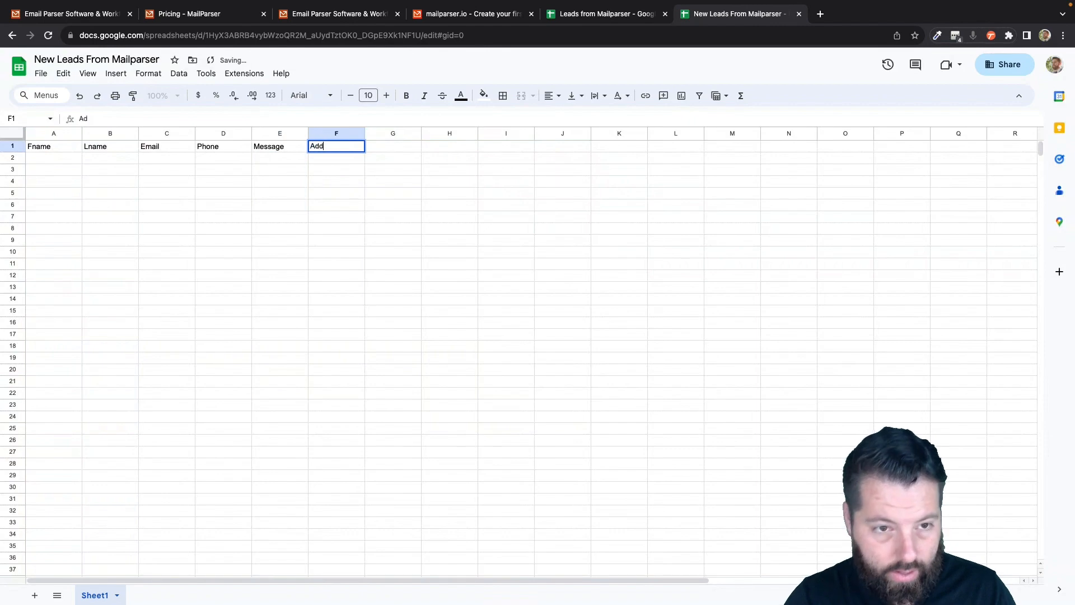
{"action": "type", "text": "ress"}
{"action": "key", "text": "Tab"}
{"action": "type", "text": "City"}
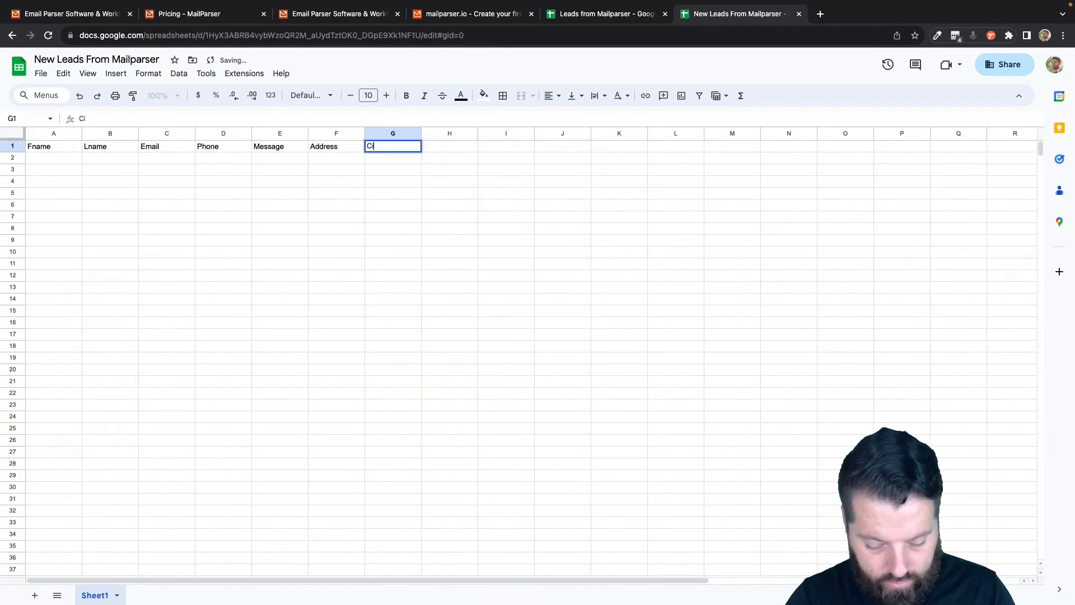
{"action": "key", "text": "Tab"}
{"action": "type", "text": "State "}
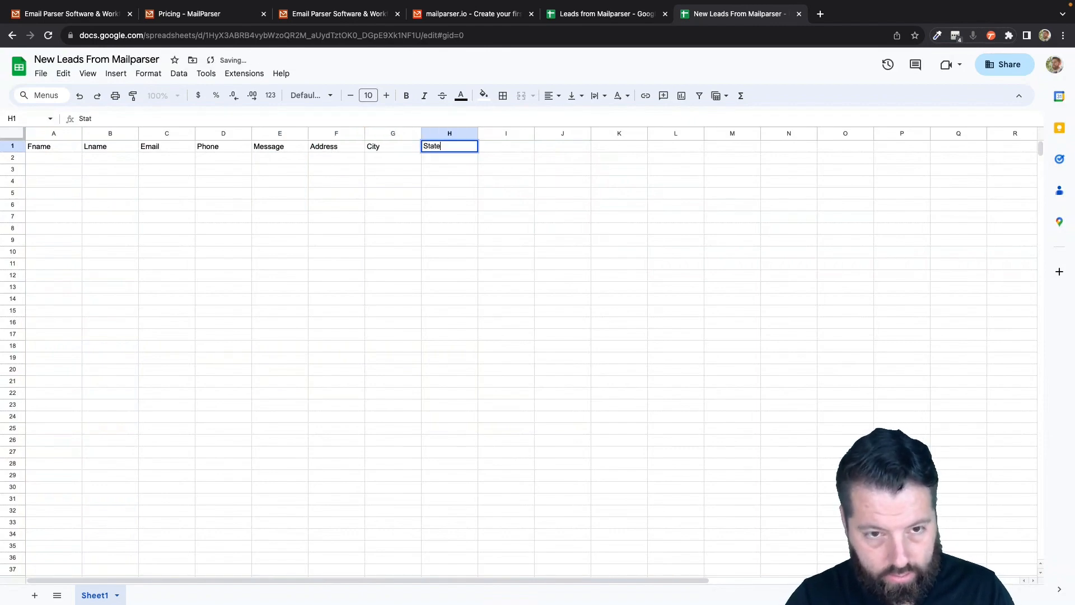
{"action": "type", "text": "Zip"}
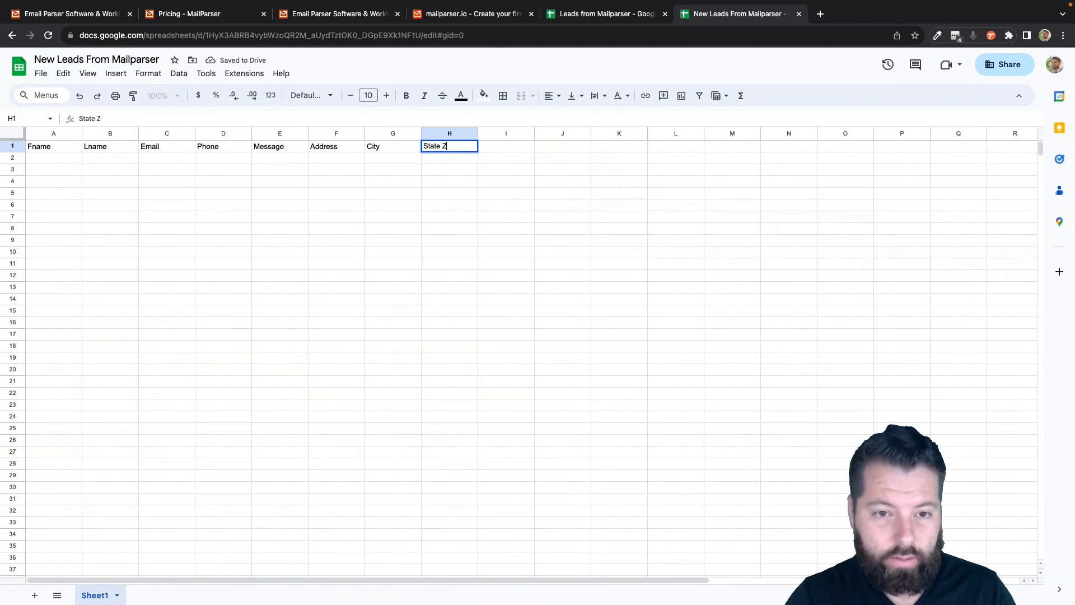
{"action": "key", "text": "BackSpace"}
{"action": "key", "text": "BackSpace"}
{"action": "key", "text": "Tab"}
{"action": "type", "text": "Z"}
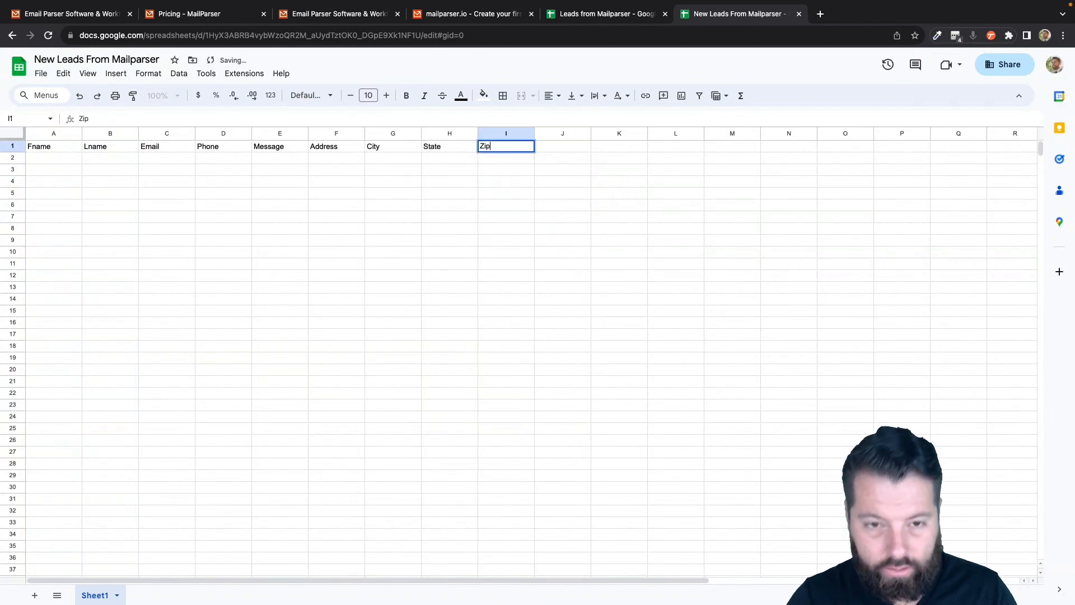
{"action": "type", "text": "ip"}
{"action": "key", "text": "Return"}
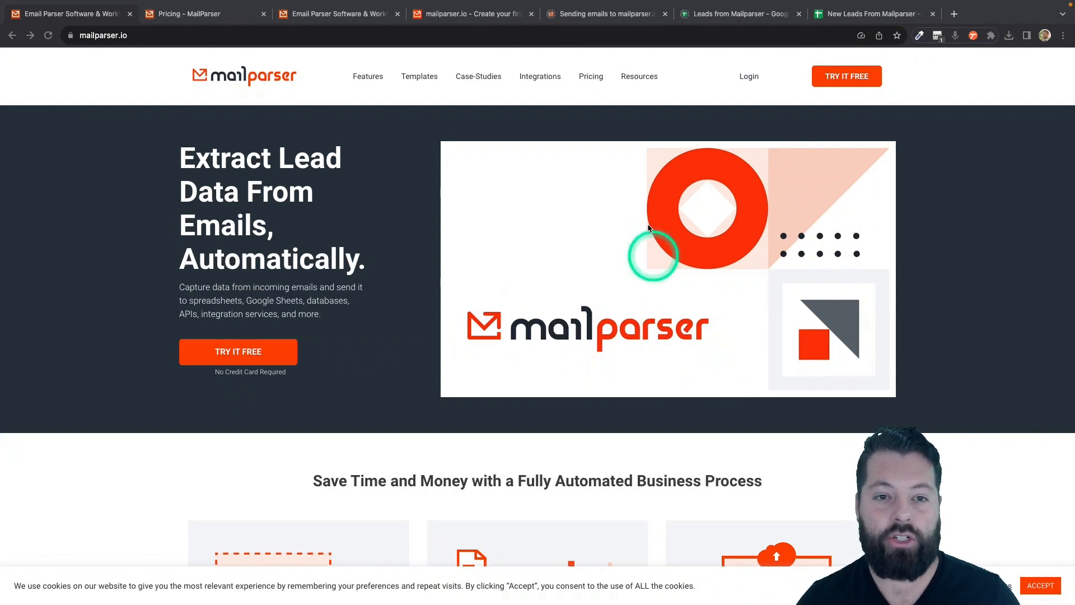
- Review the Mailparser pricing plans, then return to the create-first-inbox page
{"action": "left_click", "coordinate": [213, 15]}
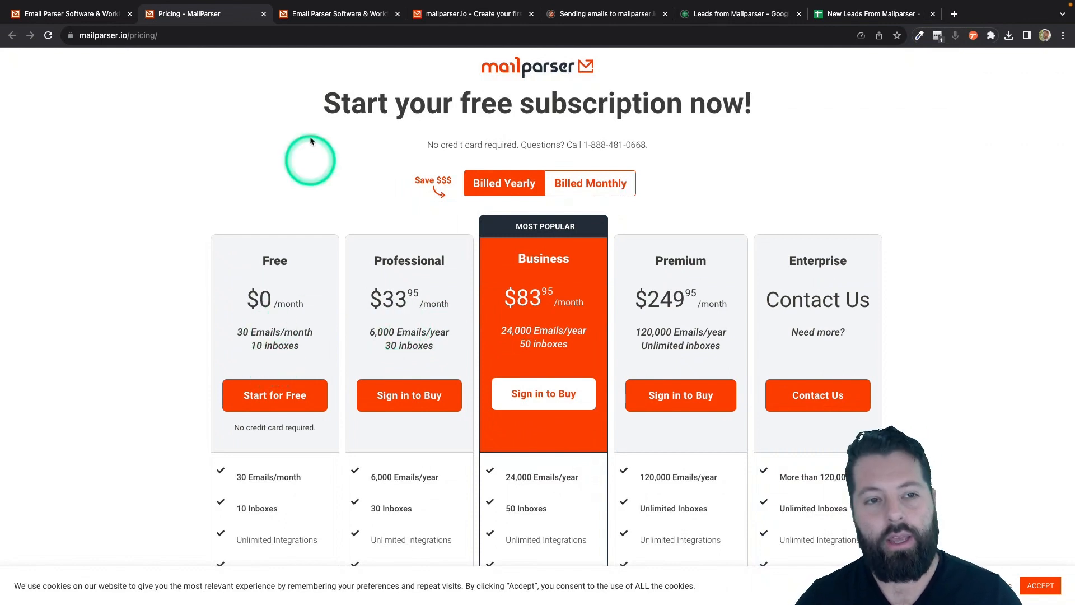
{"action": "left_click", "coordinate": [451, 14]}
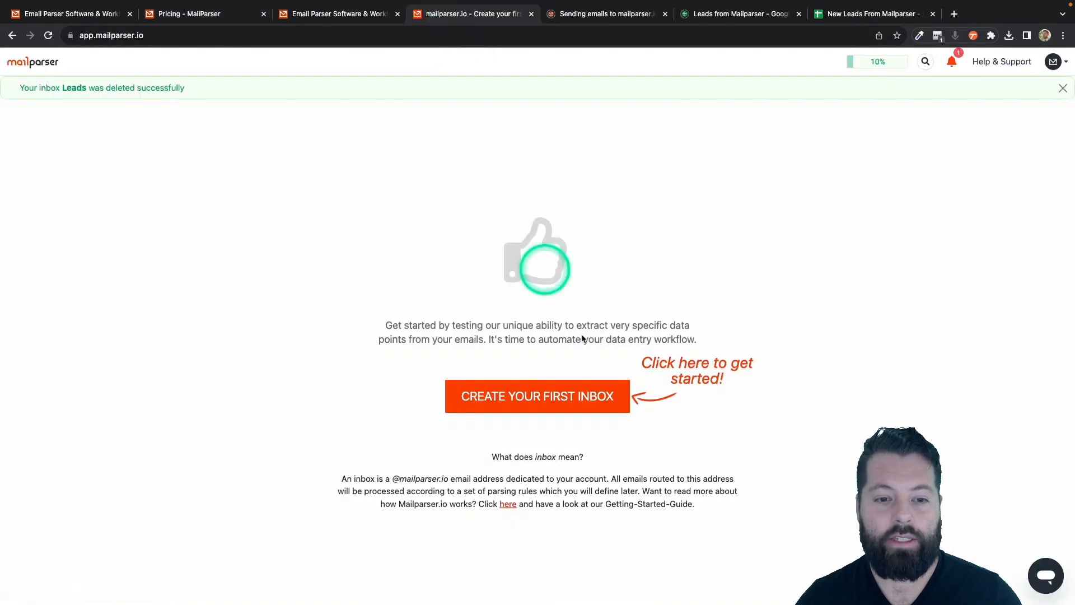
- Create a new Mailparser inbox named 'Leads' and save it
{"action": "left_click", "coordinate": [533, 398]}
{"action": "left_click", "coordinate": [485, 137]}
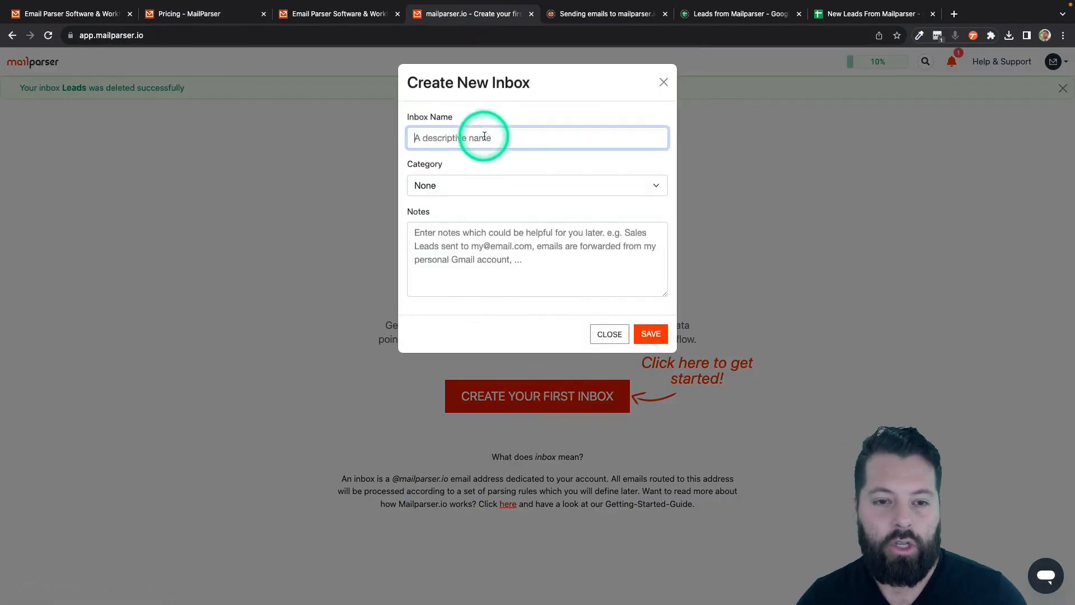
{"action": "type", "text": "LEad"}
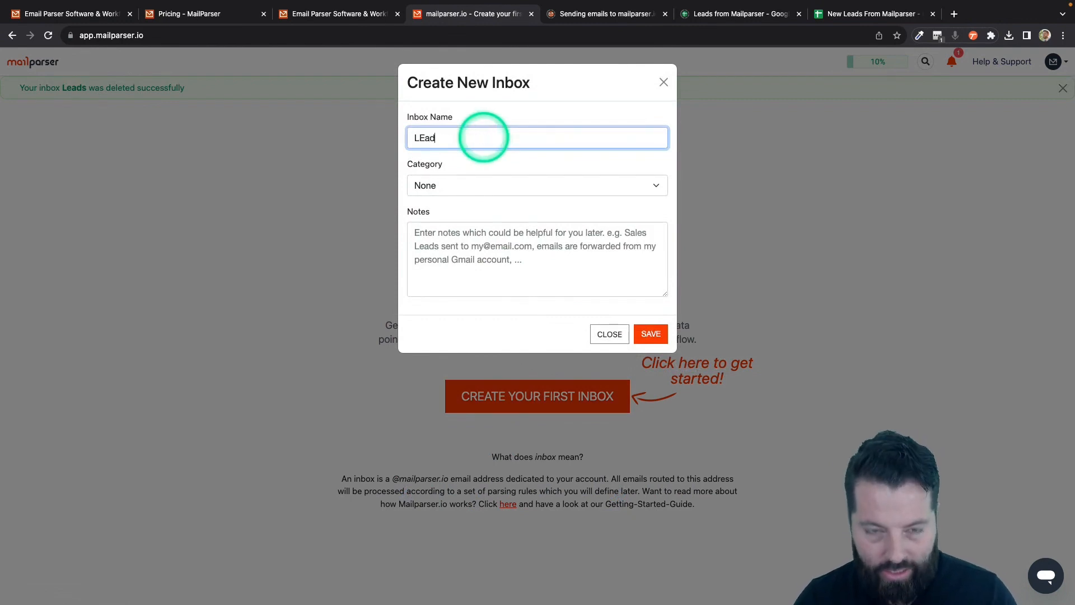
{"action": "key", "text": "BackSpace"}
{"action": "key", "text": "BackSpace"}
{"action": "type", "text": "eads"}
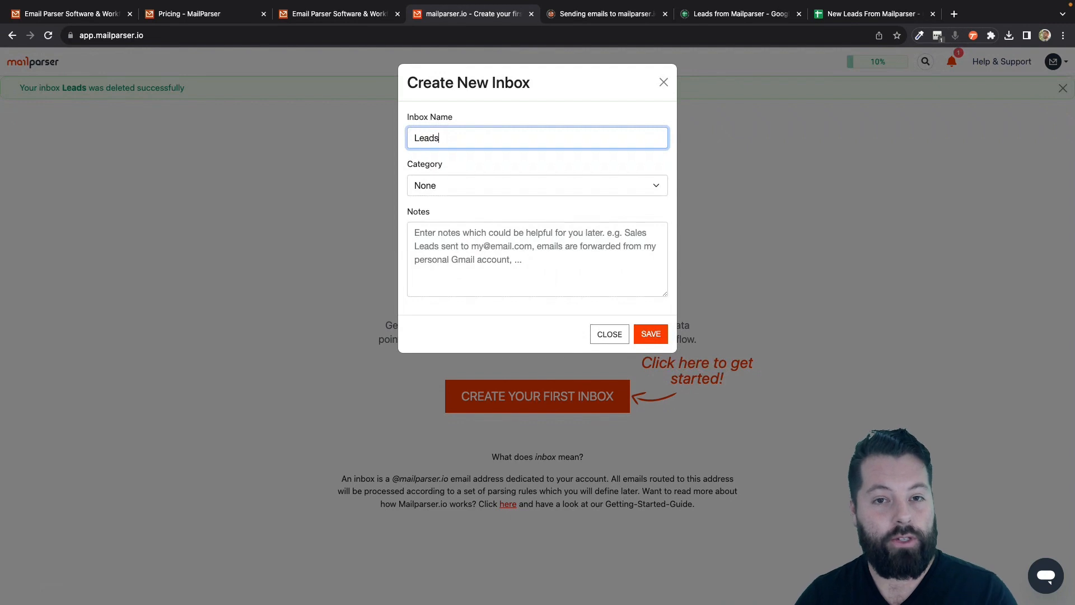
{"action": "left_click", "coordinate": [651, 338]}
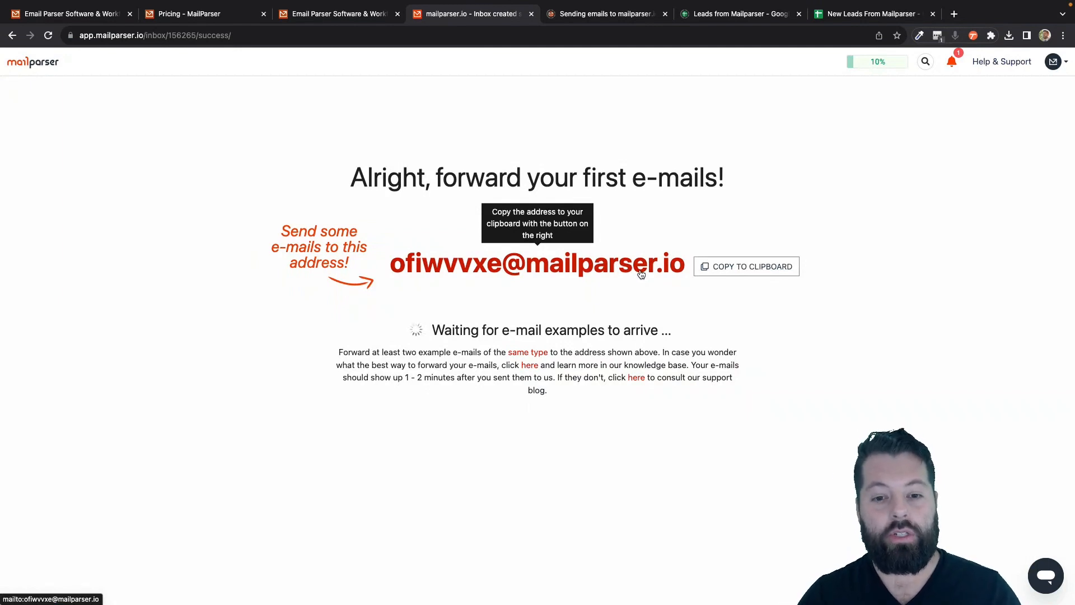
- Copy the Leads inbox forwarding address to the clipboard and dismiss the confirmation
{"action": "left_click", "coordinate": [556, 275]}
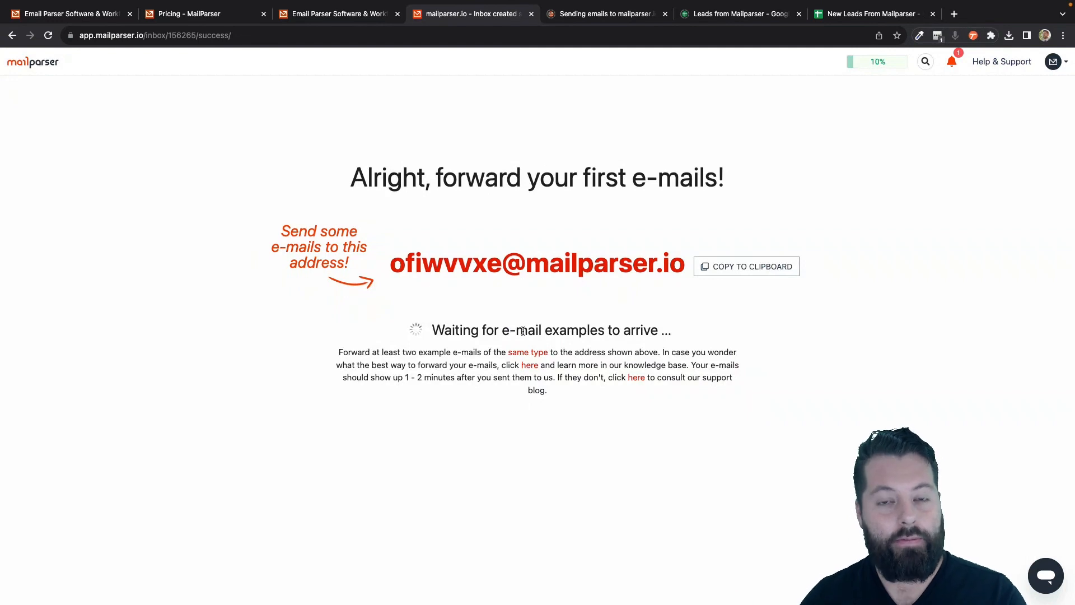
{"action": "left_click", "coordinate": [748, 271]}
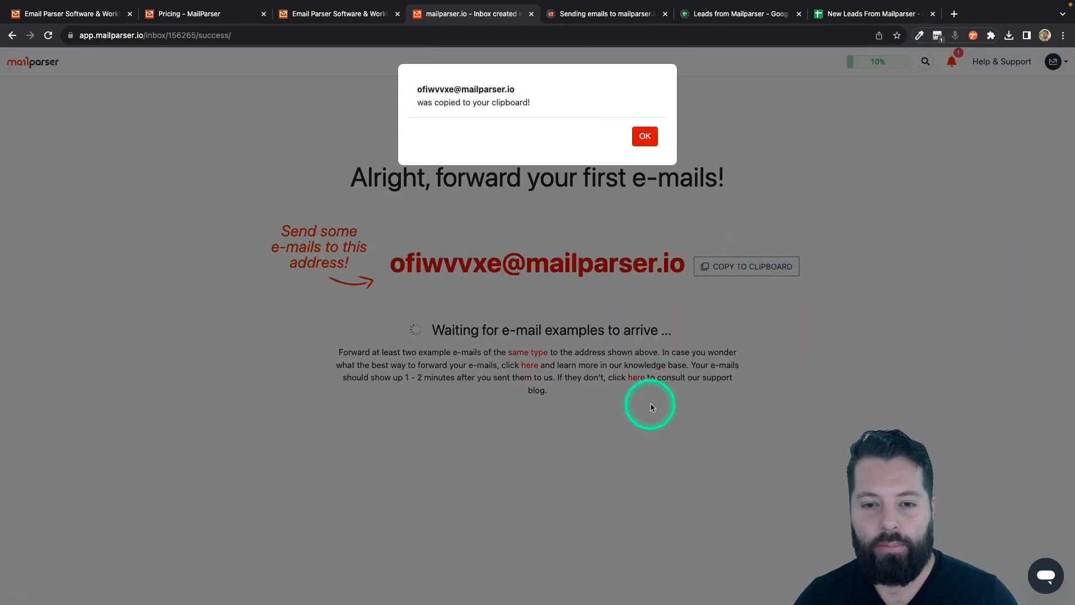
{"action": "left_click", "coordinate": [644, 136]}
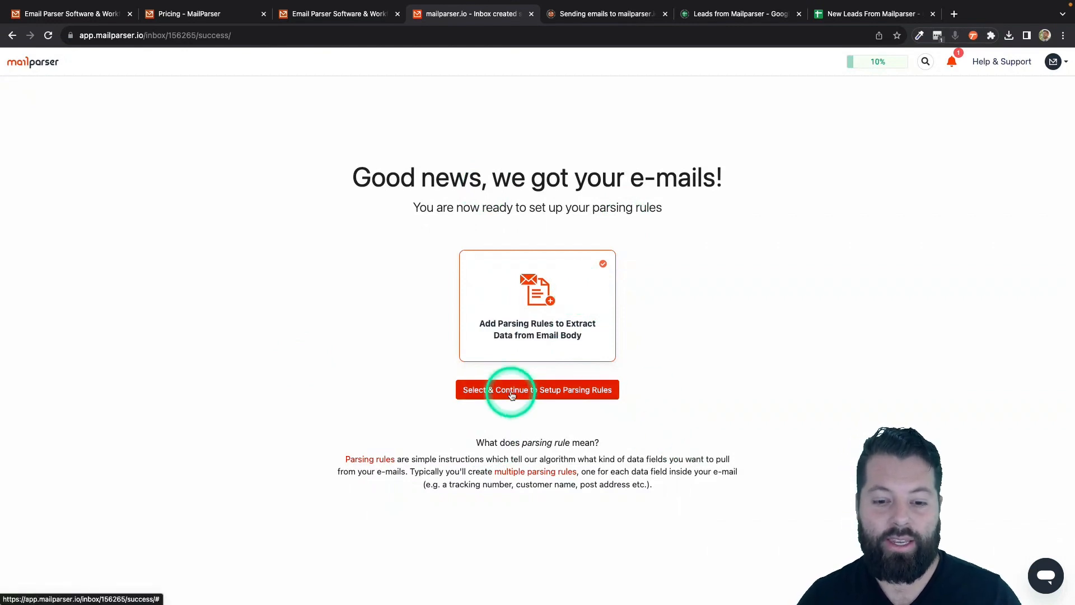
- Choose the Real Estate category and browse to the Realtor inquiry template
{"action": "left_click", "coordinate": [560, 392]}
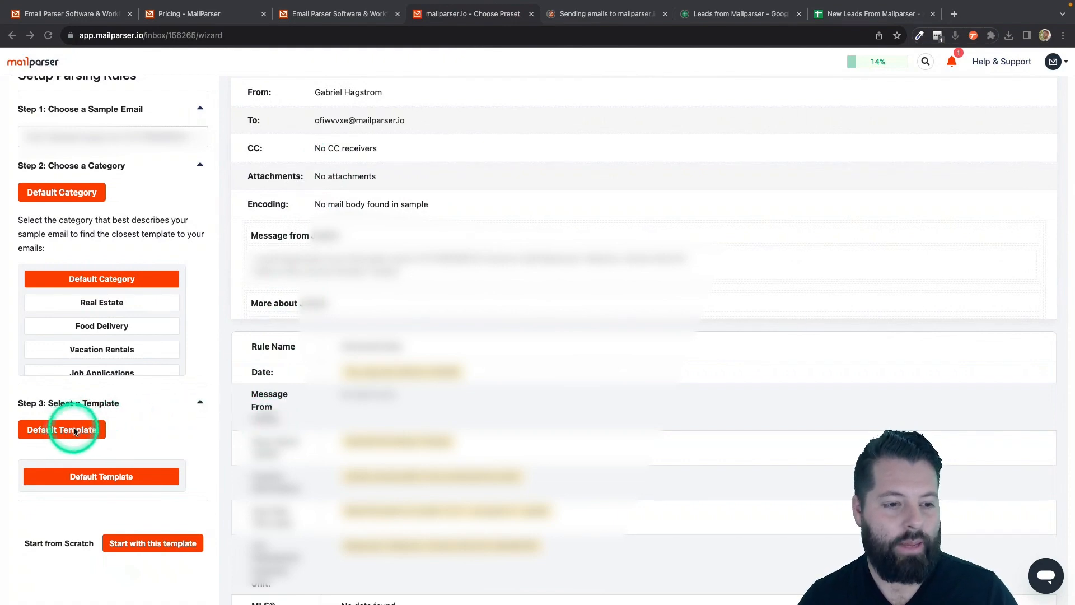
{"action": "left_click", "coordinate": [98, 303]}
{"action": "scroll", "coordinate": [150, 399], "scroll_direction": "down", "scroll_amount": 1}
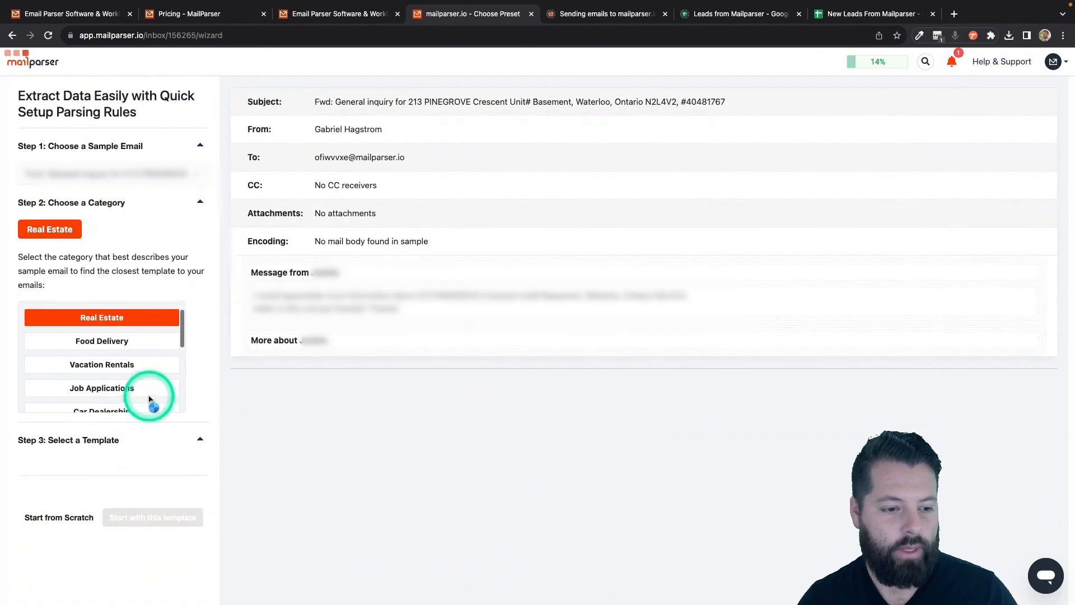
{"action": "scroll", "coordinate": [150, 398], "scroll_direction": "down", "scroll_amount": 3}
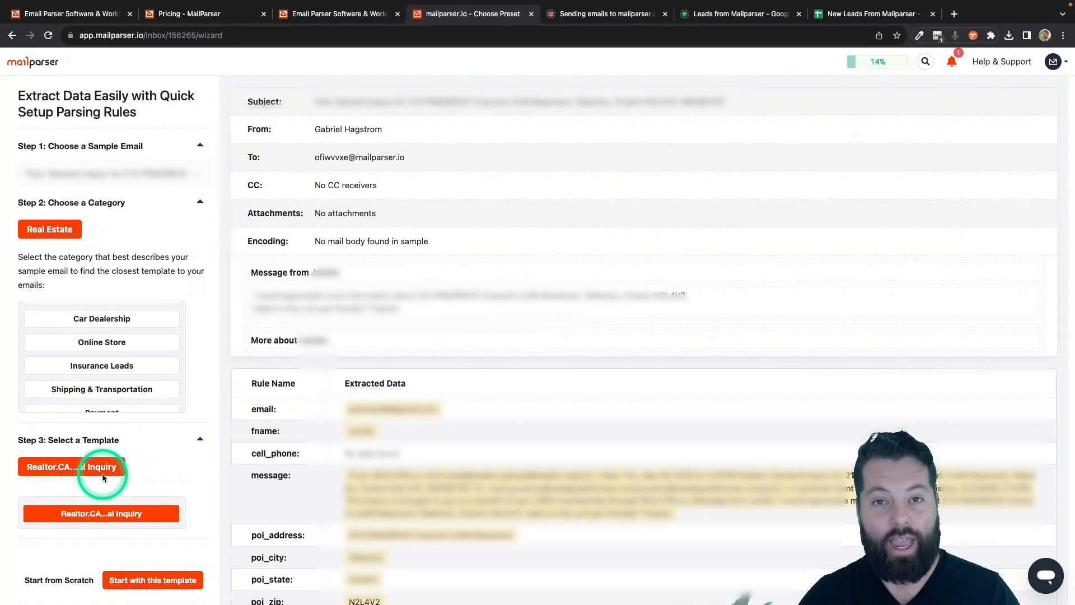
{"action": "scroll", "coordinate": [143, 475], "scroll_direction": "down", "scroll_amount": 1}
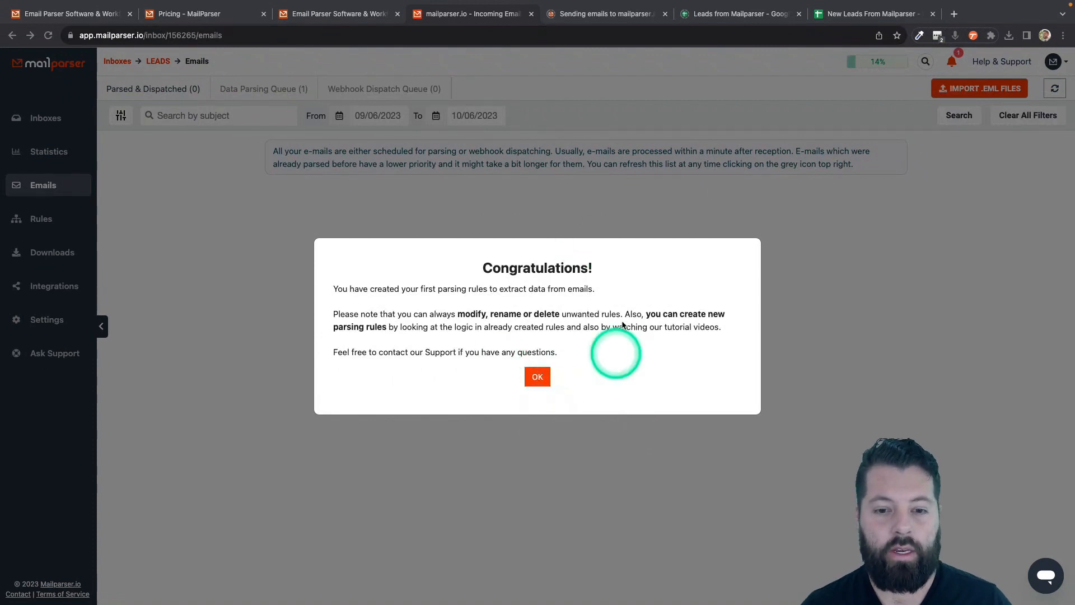
- Close the congratulations message and go to the Leads inbox's Integrations page
{"action": "left_click", "coordinate": [537, 377]}
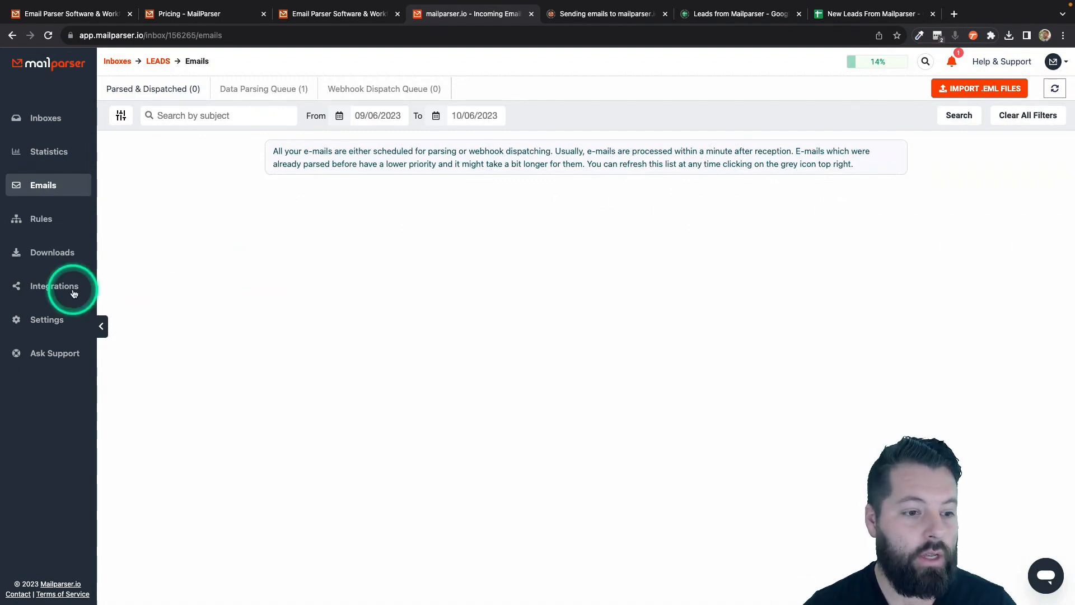
{"action": "left_click", "coordinate": [47, 291]}
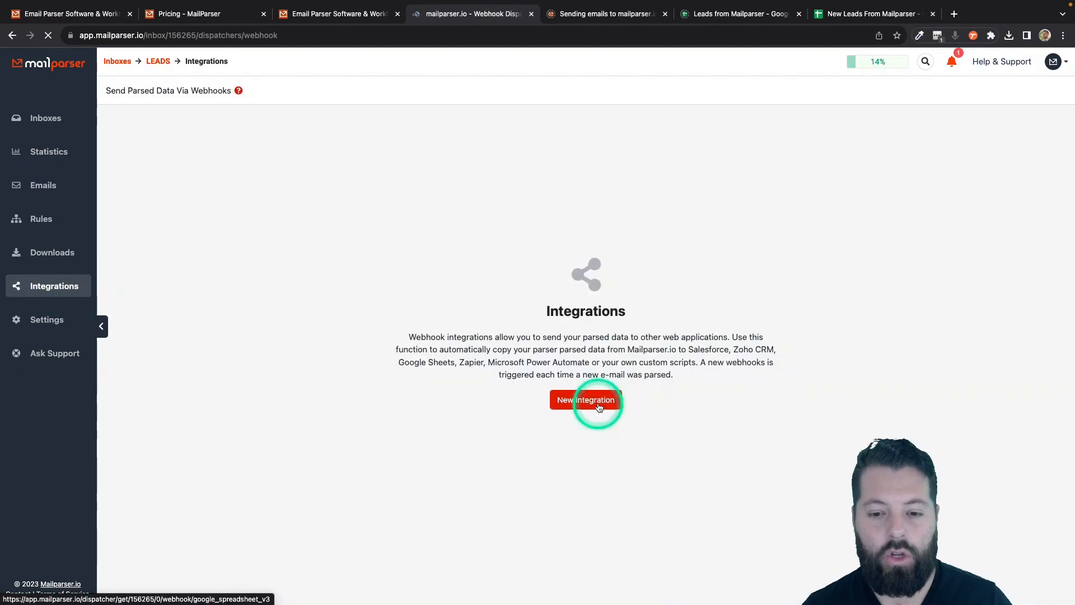
- Start a new integration and review the Google Spreadsheets setup page
{"action": "left_click", "coordinate": [599, 407]}
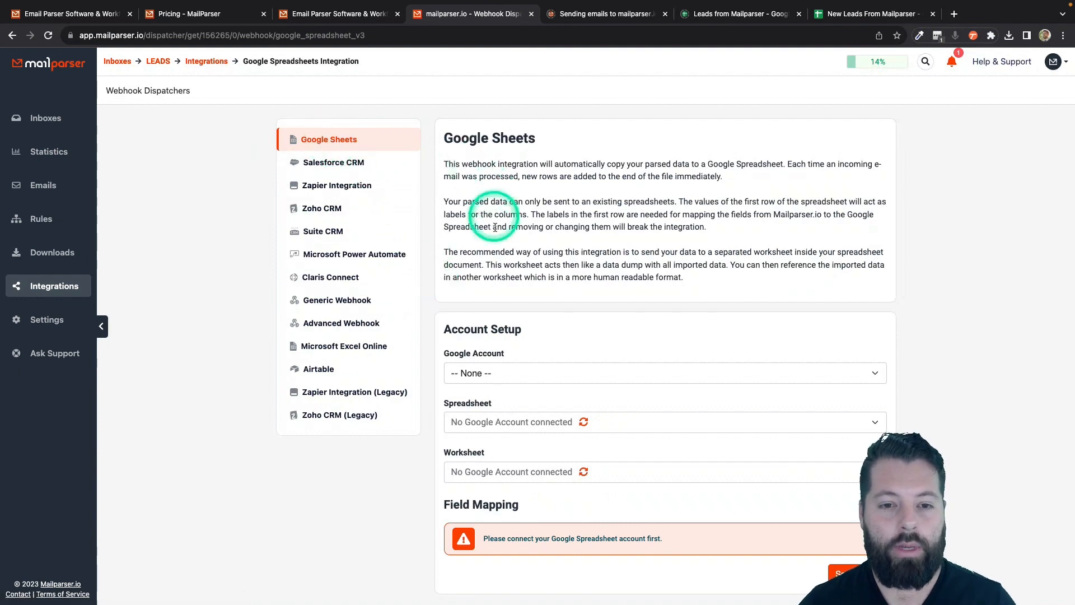
{"action": "scroll", "coordinate": [488, 227], "scroll_direction": "down", "scroll_amount": 1}
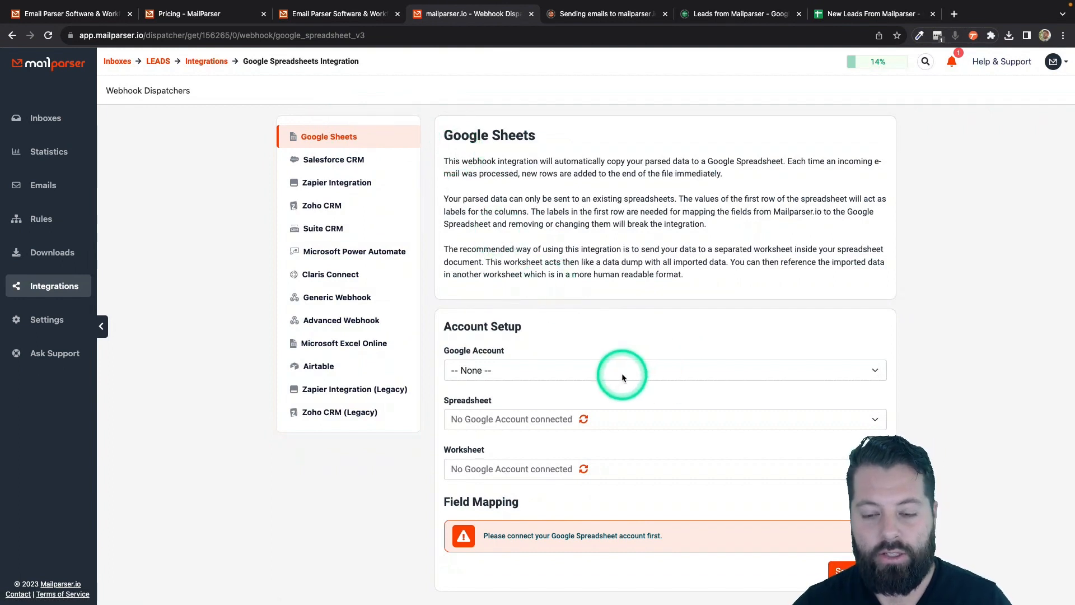
- Connect the Google account and select the 'New Leads From Mailparser' spreadsheet
{"action": "left_click", "coordinate": [541, 372]}
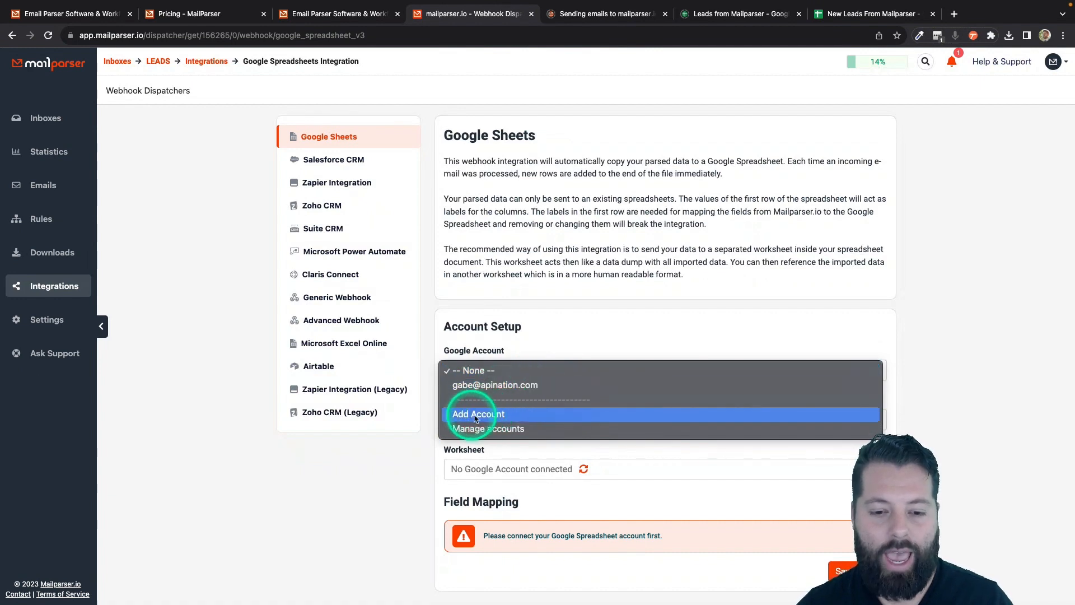
{"action": "left_click", "coordinate": [474, 385]}
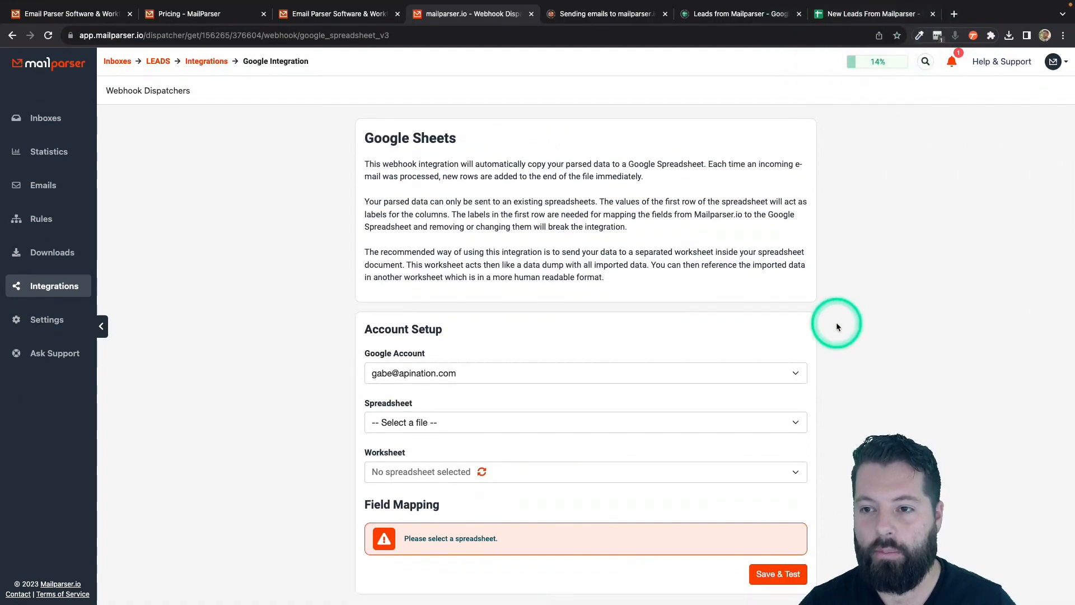
{"action": "left_click", "coordinate": [797, 424]}
{"action": "scroll", "coordinate": [540, 553], "scroll_direction": "down", "scroll_amount": 10}
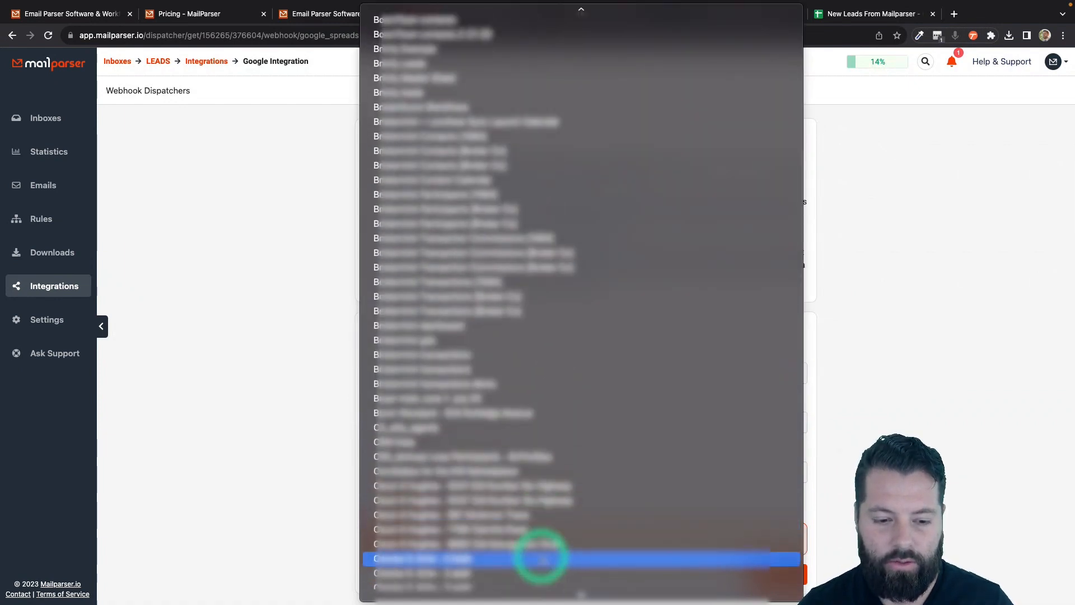
{"action": "scroll", "coordinate": [541, 558], "scroll_direction": "down", "scroll_amount": 15}
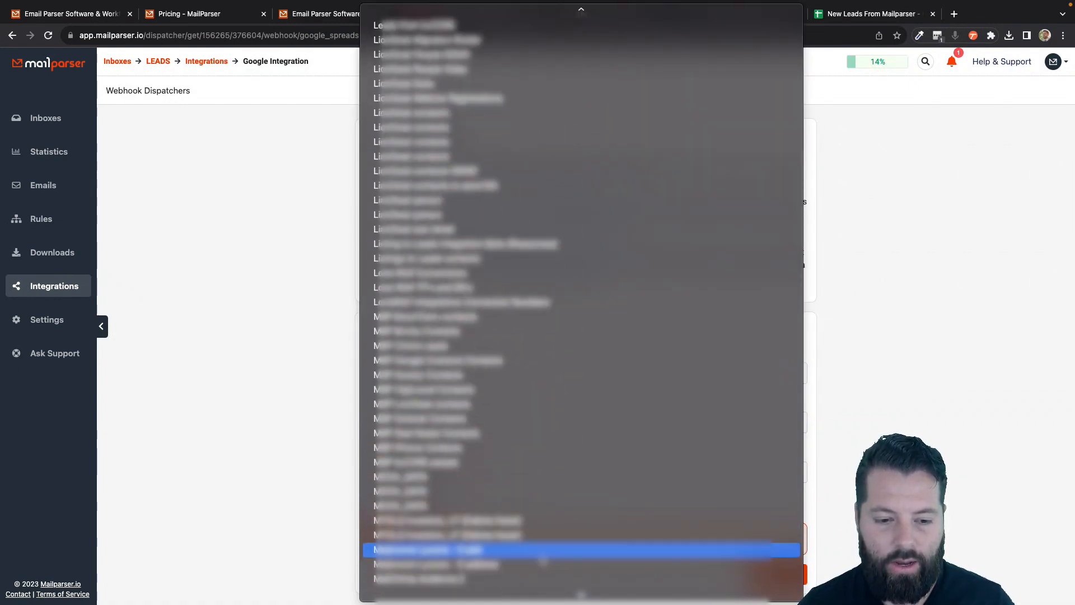
{"action": "scroll", "coordinate": [542, 561], "scroll_direction": "down", "scroll_amount": 12}
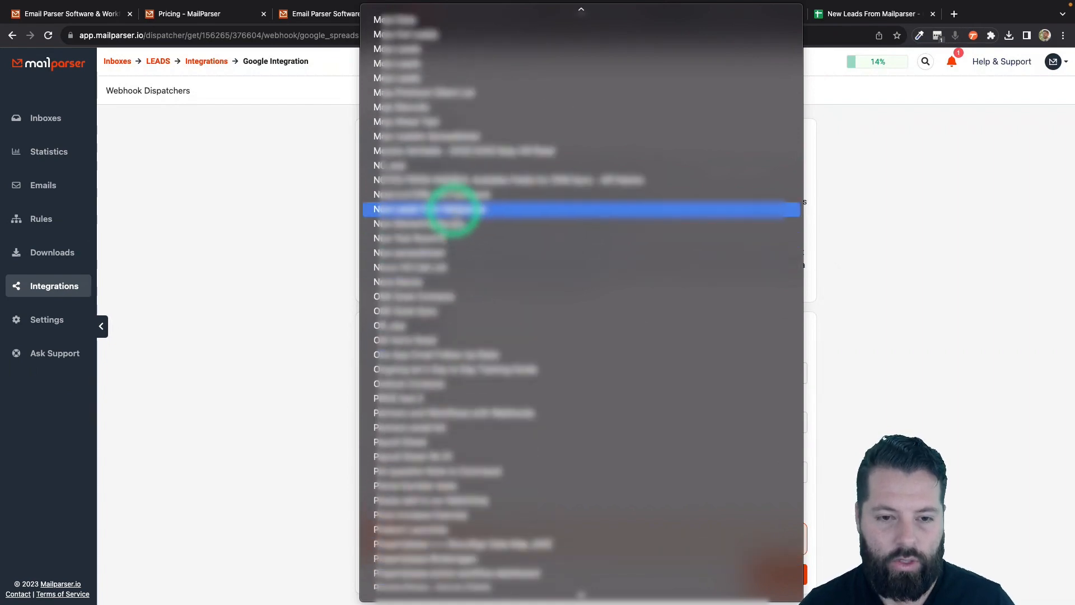
{"action": "left_click", "coordinate": [419, 209]}
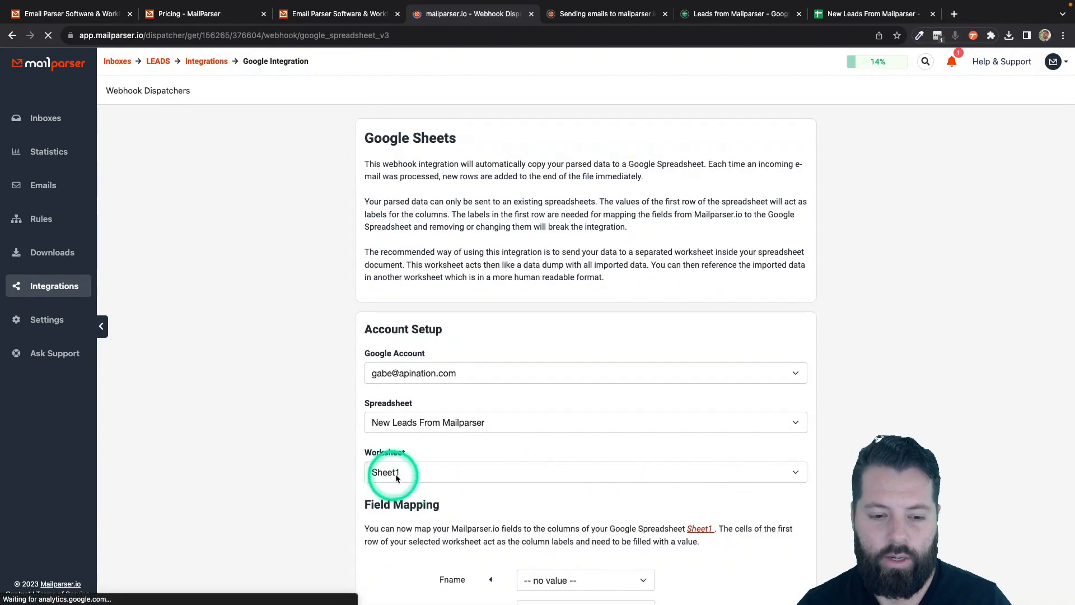
- Map Fname to fname, Email to email, Phone to cell_phone and Message to message, leaving Lname unmapped
{"action": "scroll", "coordinate": [360, 479], "scroll_direction": "down", "scroll_amount": 5}
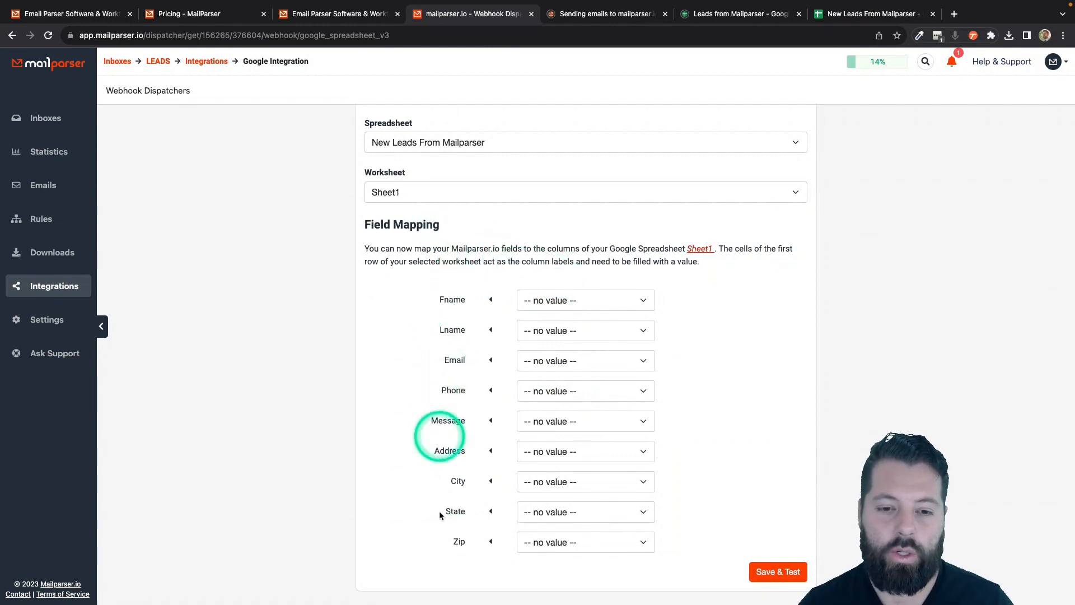
{"action": "left_click", "coordinate": [552, 303]}
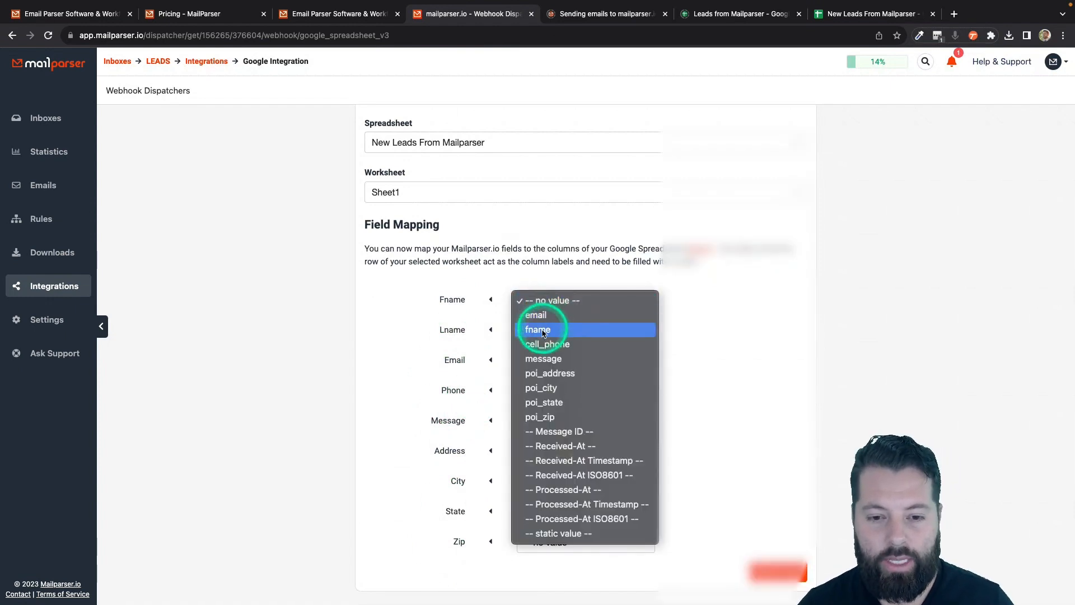
{"action": "left_click", "coordinate": [542, 332]}
{"action": "left_click", "coordinate": [544, 331]}
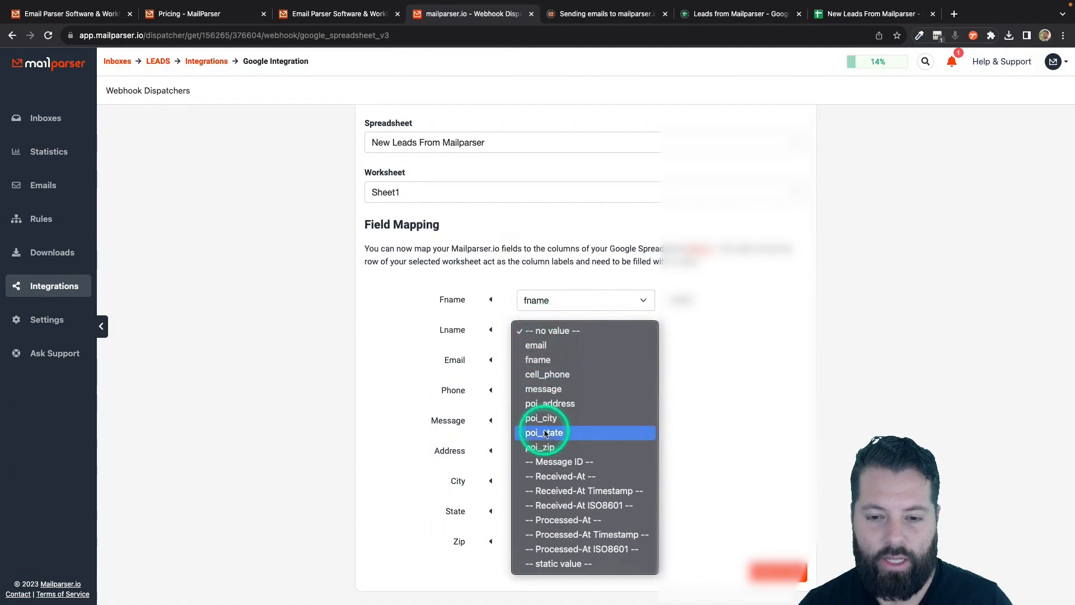
{"action": "left_click", "coordinate": [686, 353]}
{"action": "left_click", "coordinate": [619, 330]}
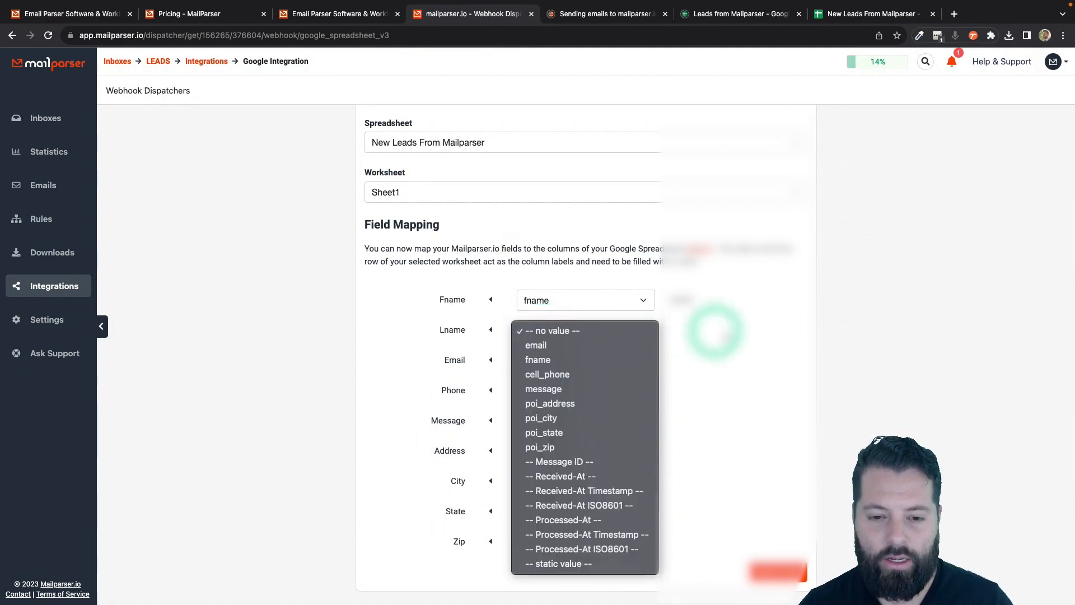
{"action": "left_click", "coordinate": [715, 330]}
{"action": "left_click", "coordinate": [612, 360]}
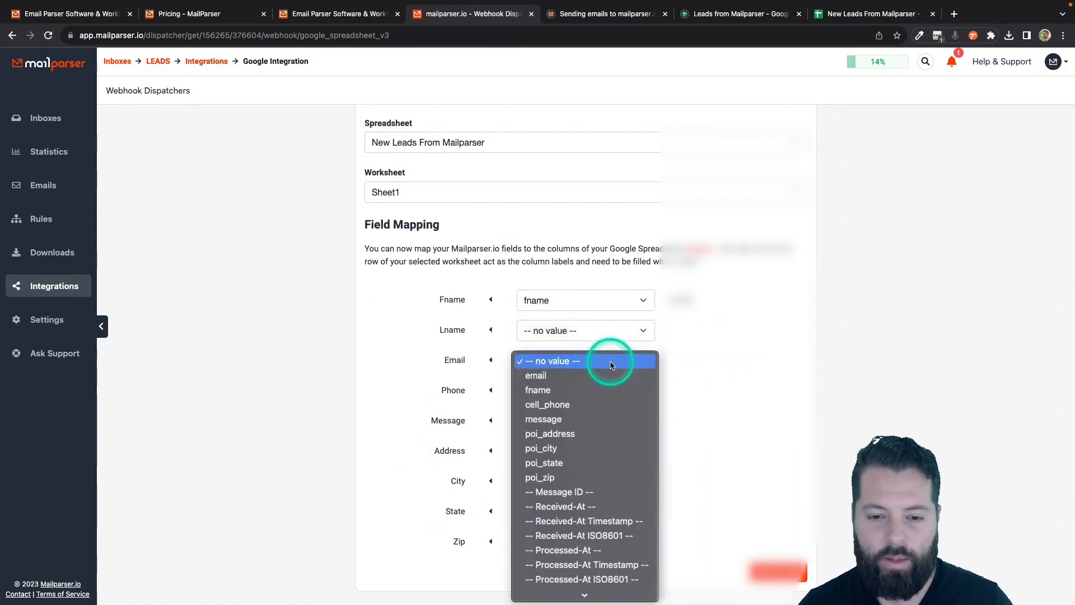
{"action": "left_click", "coordinate": [585, 380]}
{"action": "left_click", "coordinate": [583, 390]}
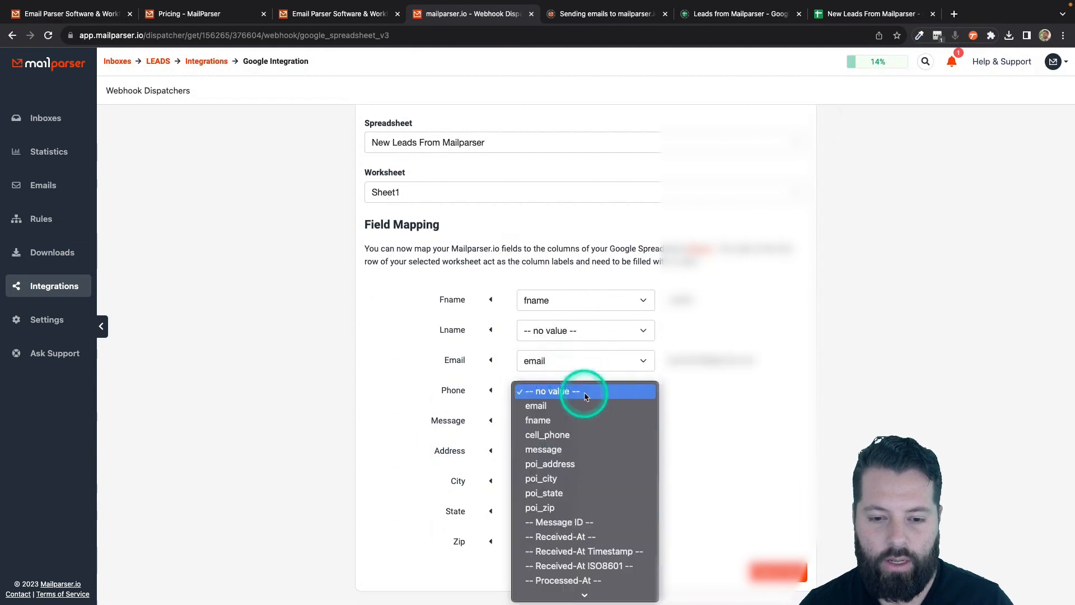
{"action": "left_click", "coordinate": [567, 435]}
{"action": "left_click", "coordinate": [573, 422]}
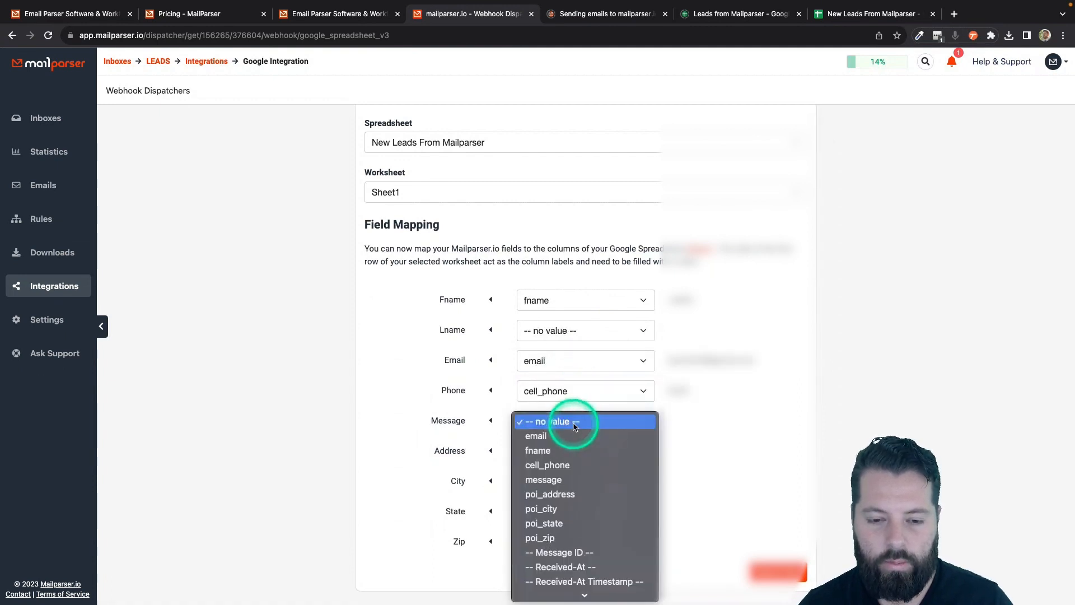
{"action": "left_click", "coordinate": [562, 481]}
- Map Address, City, State and Zip to poi_address, poi_city, poi_state and poi_zip
{"action": "scroll", "coordinate": [611, 540], "scroll_direction": "down", "scroll_amount": 2}
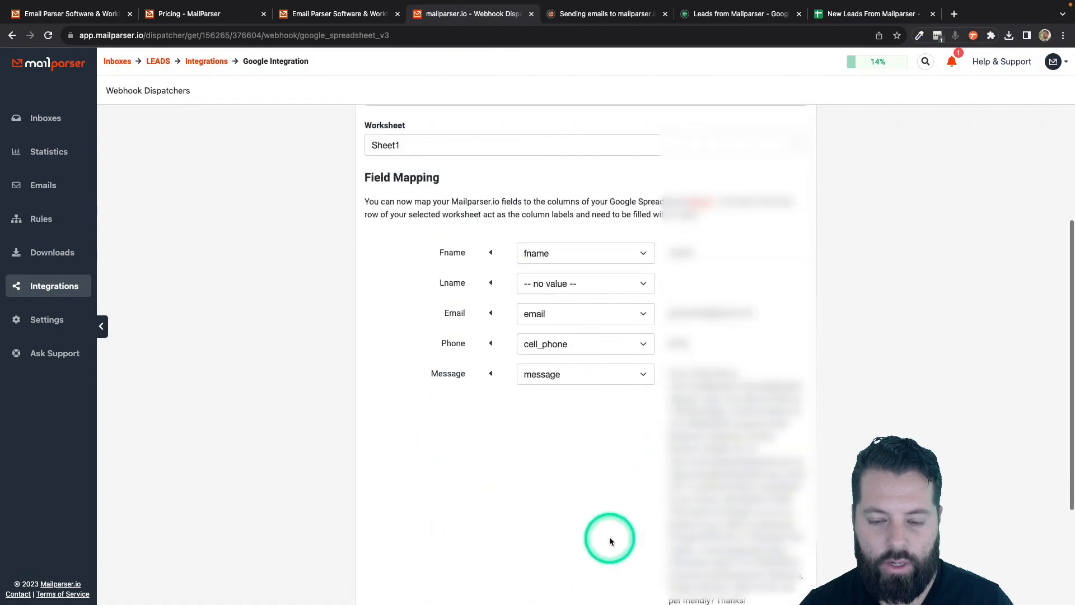
{"action": "scroll", "coordinate": [610, 540], "scroll_direction": "down", "scroll_amount": 3}
{"action": "left_click", "coordinate": [632, 452]}
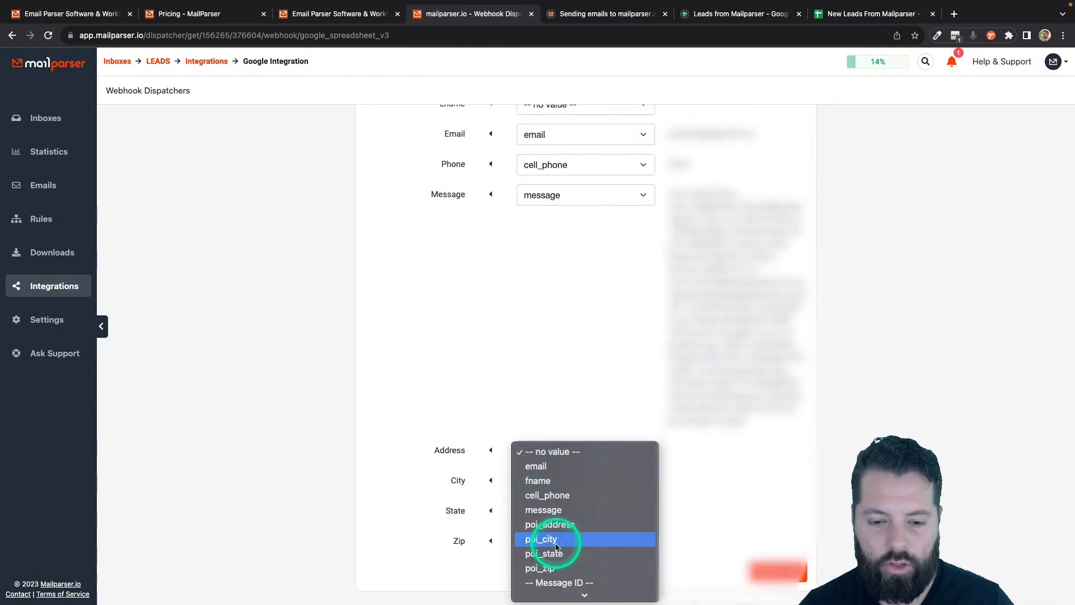
{"action": "left_click", "coordinate": [552, 525]}
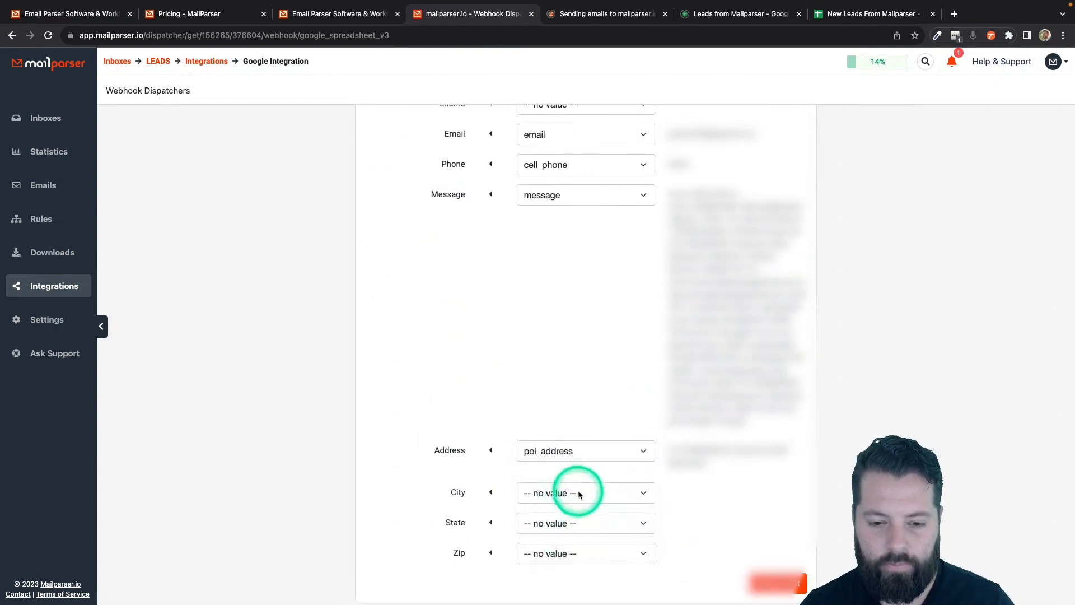
{"action": "left_click", "coordinate": [579, 495]}
{"action": "left_click", "coordinate": [550, 581]}
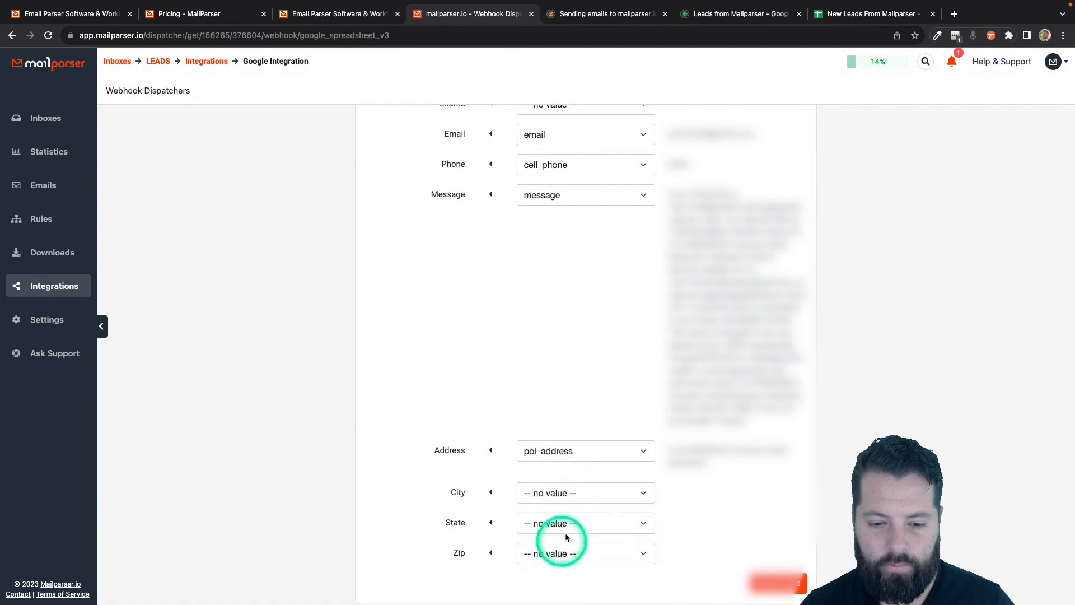
{"action": "left_click", "coordinate": [566, 530]}
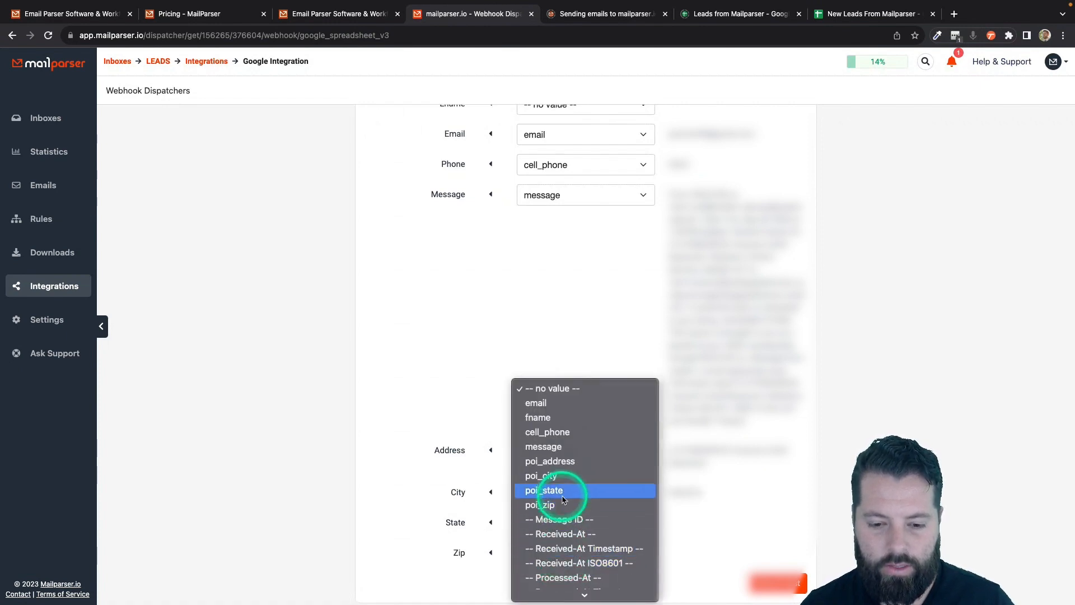
{"action": "left_click", "coordinate": [563, 496]}
{"action": "left_click", "coordinate": [567, 554]}
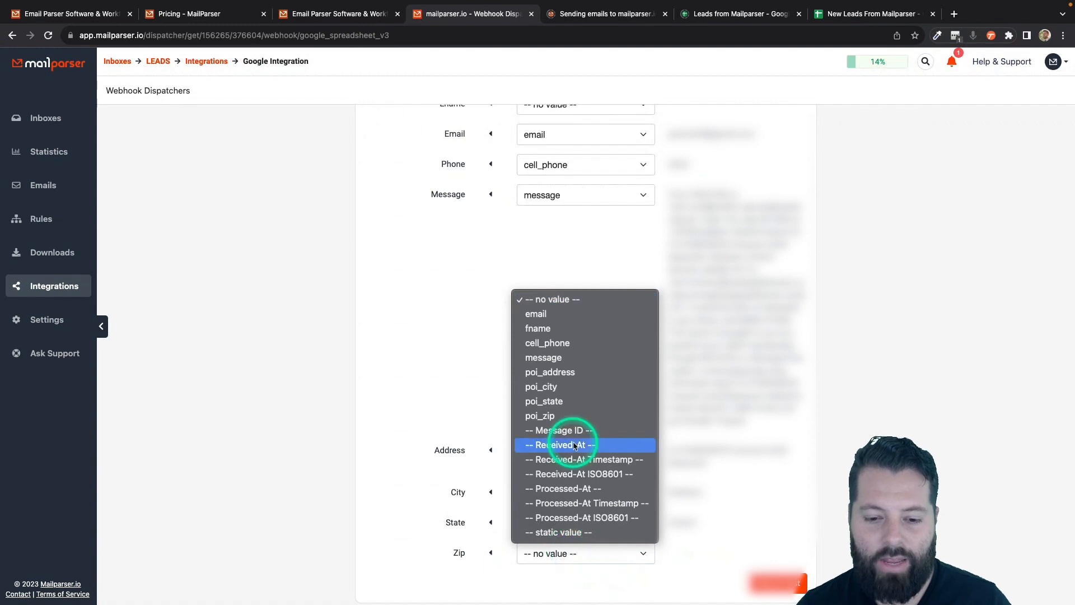
{"action": "left_click", "coordinate": [568, 415]}
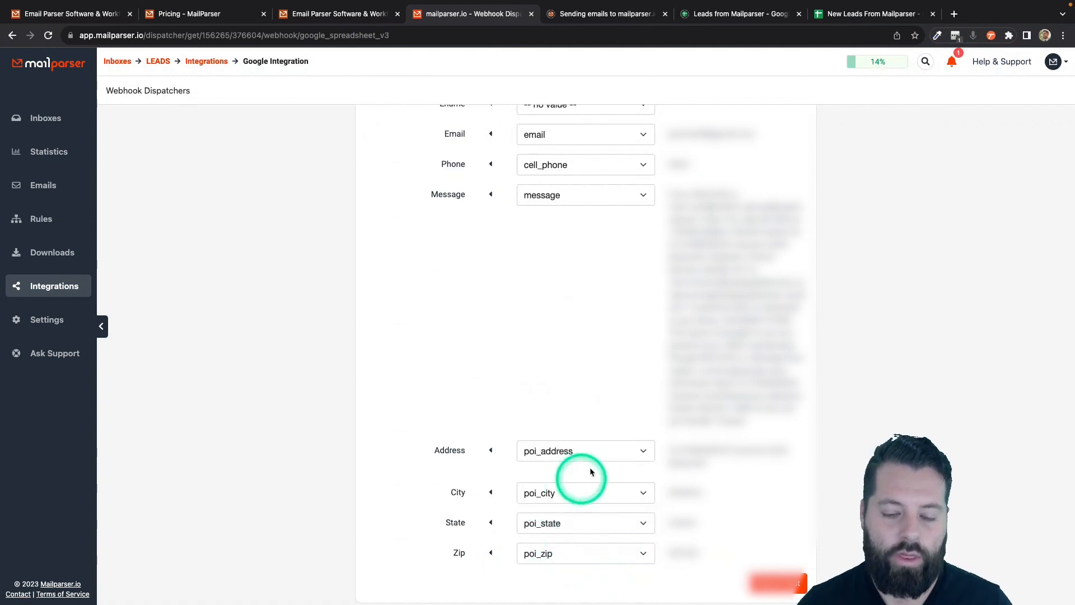
{"action": "scroll", "coordinate": [568, 314], "scroll_direction": "up", "scroll_amount": 3}
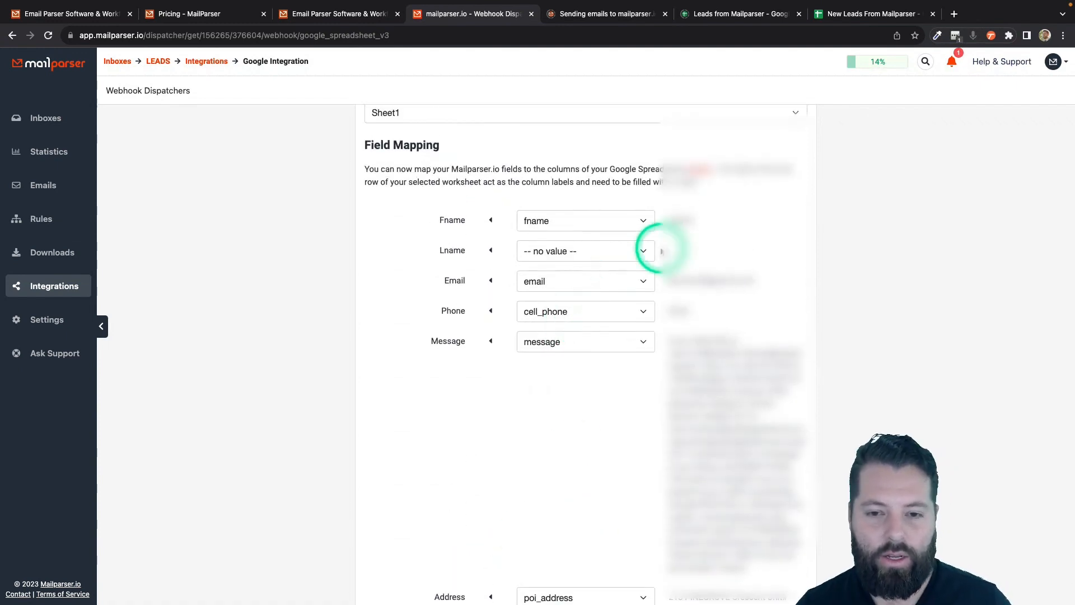
{"action": "left_click", "coordinate": [865, 16]}
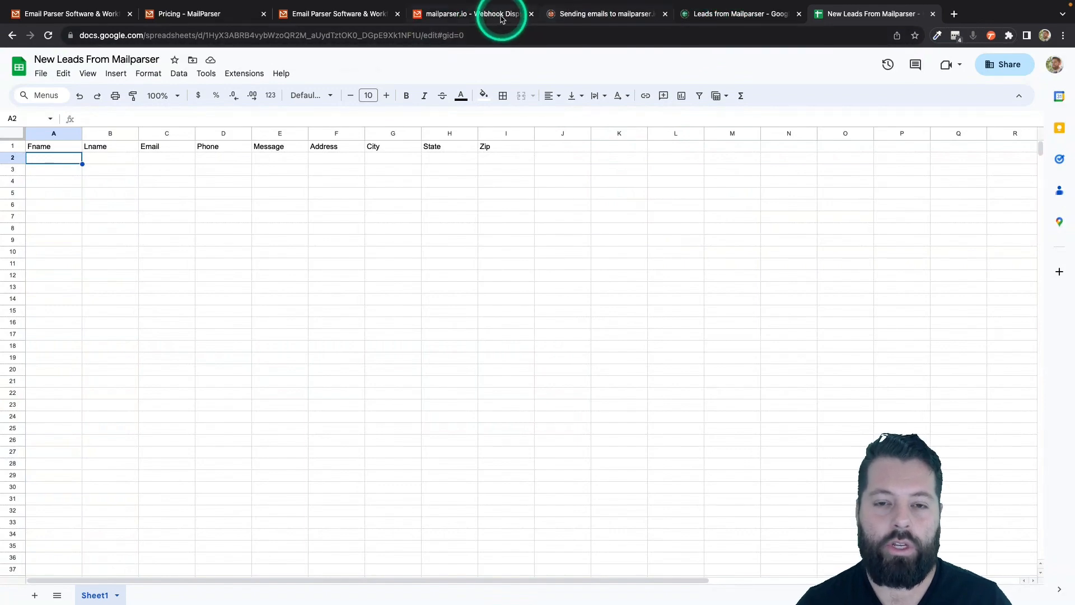
{"action": "left_click", "coordinate": [588, 21]}
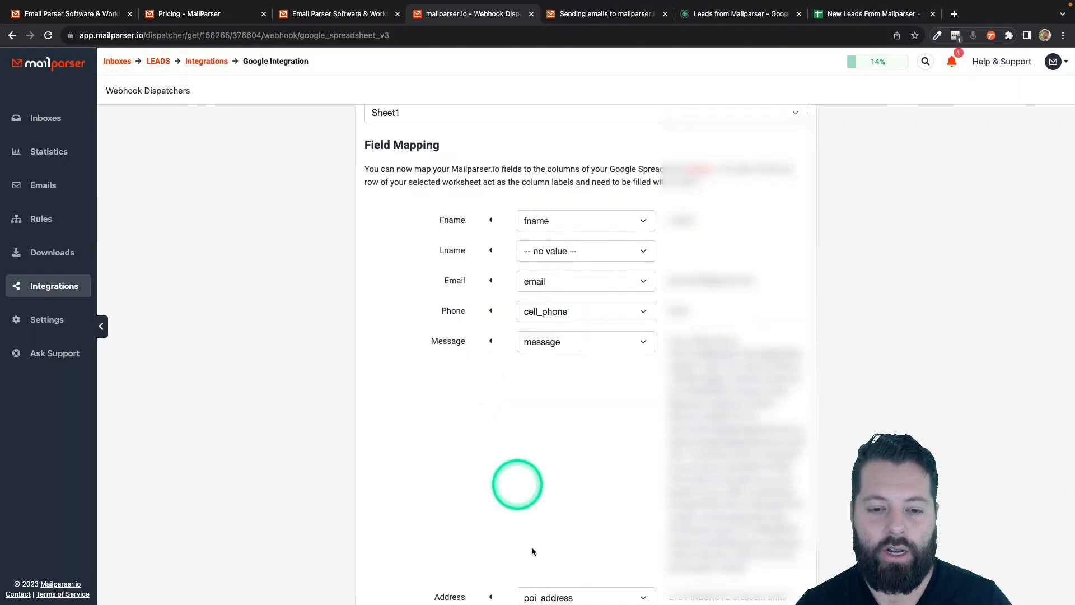
{"action": "scroll", "coordinate": [549, 568], "scroll_direction": "down", "scroll_amount": 1}
{"action": "scroll", "coordinate": [549, 568], "scroll_direction": "down", "scroll_amount": 3}
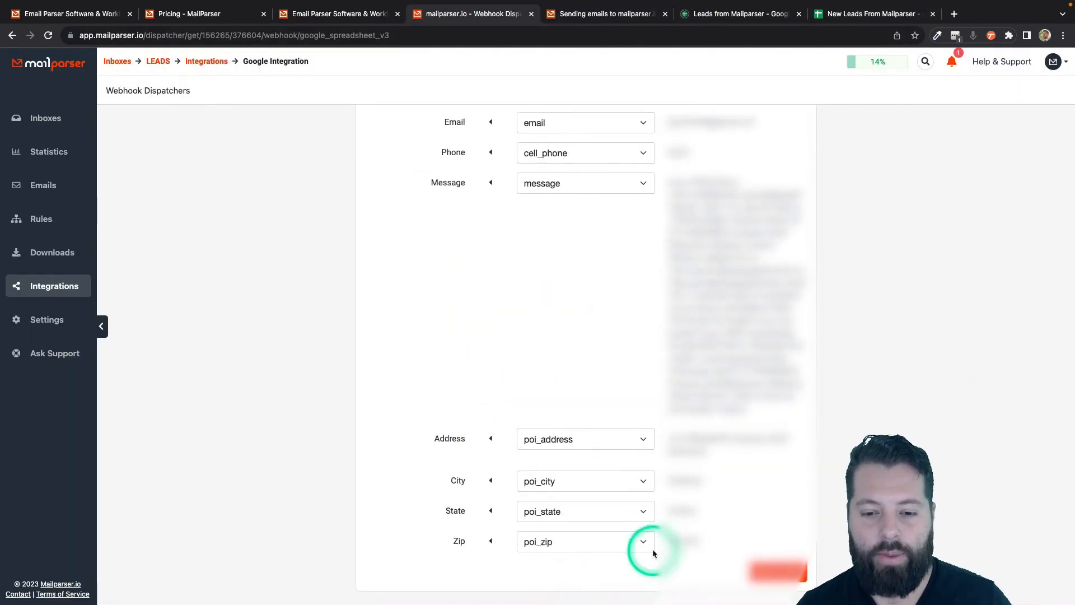
- Save & Test the field mapping, sending the last email's parsed data to New Leads From Mailparser
{"action": "left_click", "coordinate": [776, 572]}
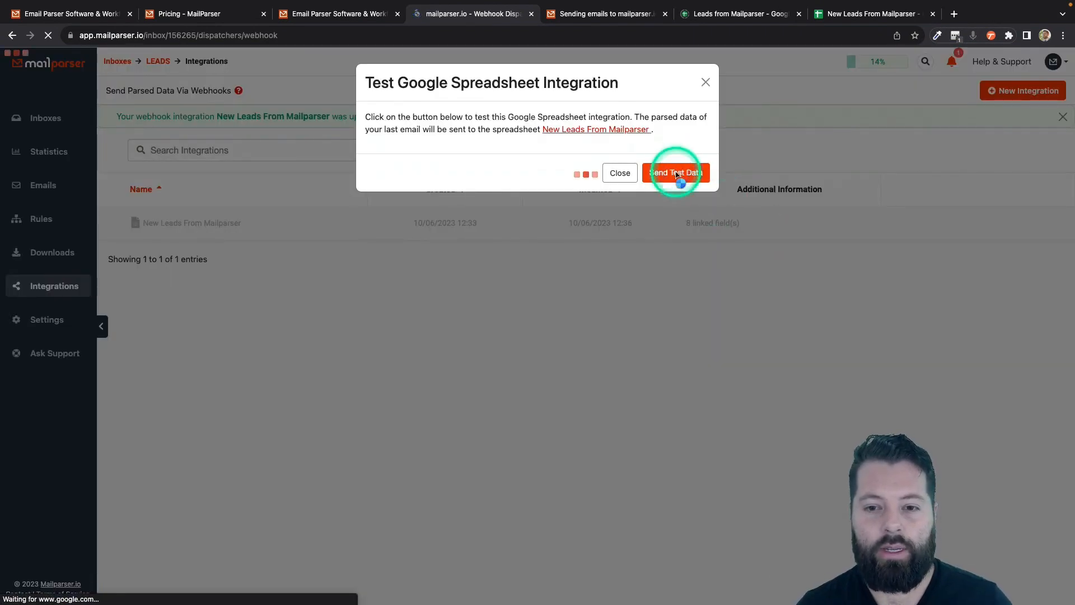
{"action": "left_click", "coordinate": [677, 173]}
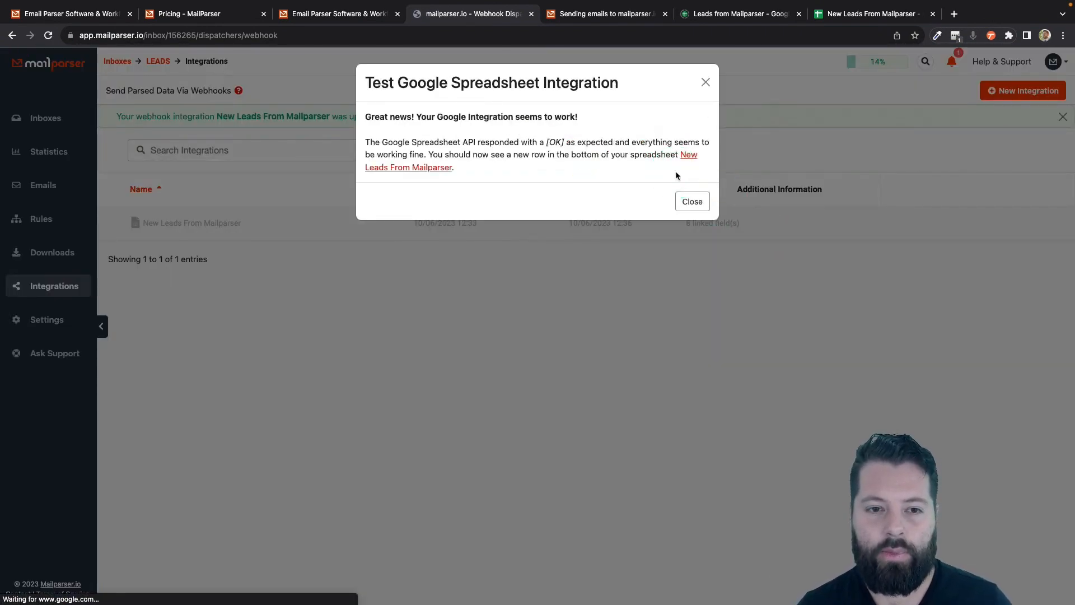
{"action": "left_click", "coordinate": [693, 202]}
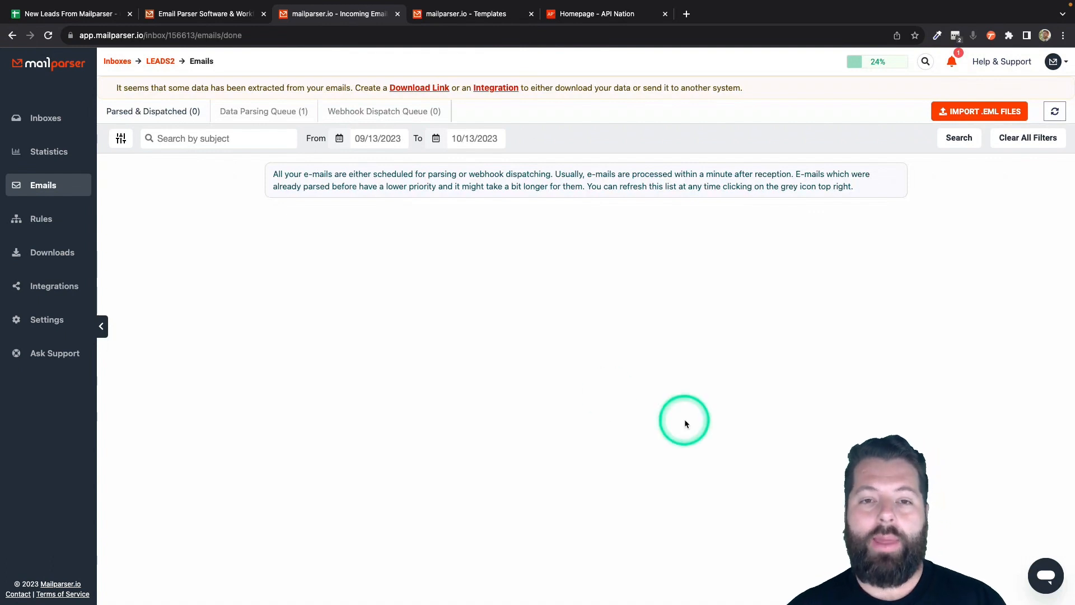
- Switch to Apination, start syncing, and open the Brivity app's integrations
{"action": "left_click", "coordinate": [585, 15]}
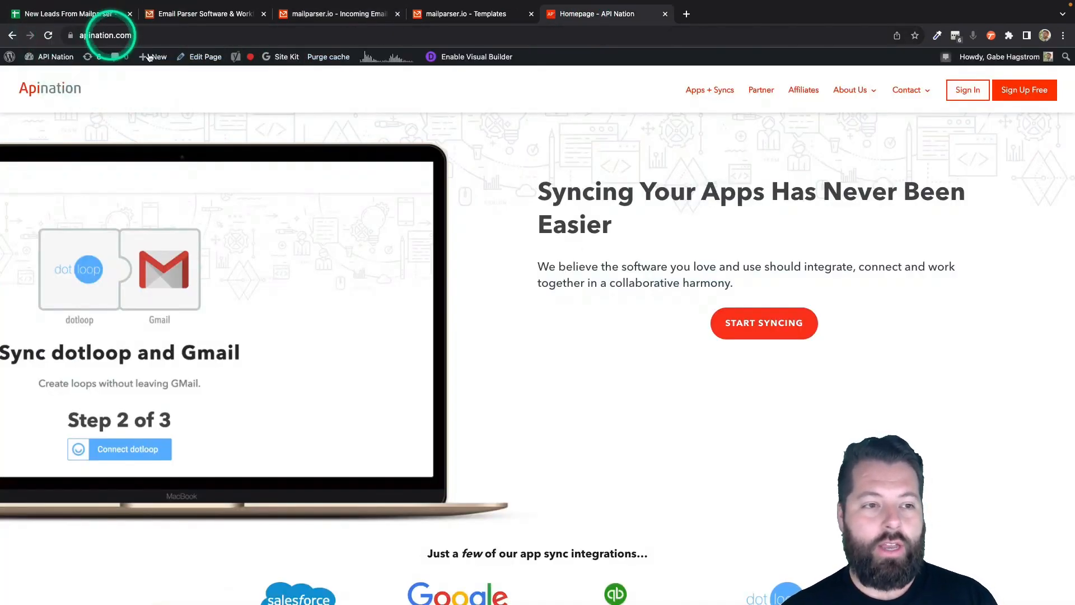
{"action": "left_click", "coordinate": [780, 329]}
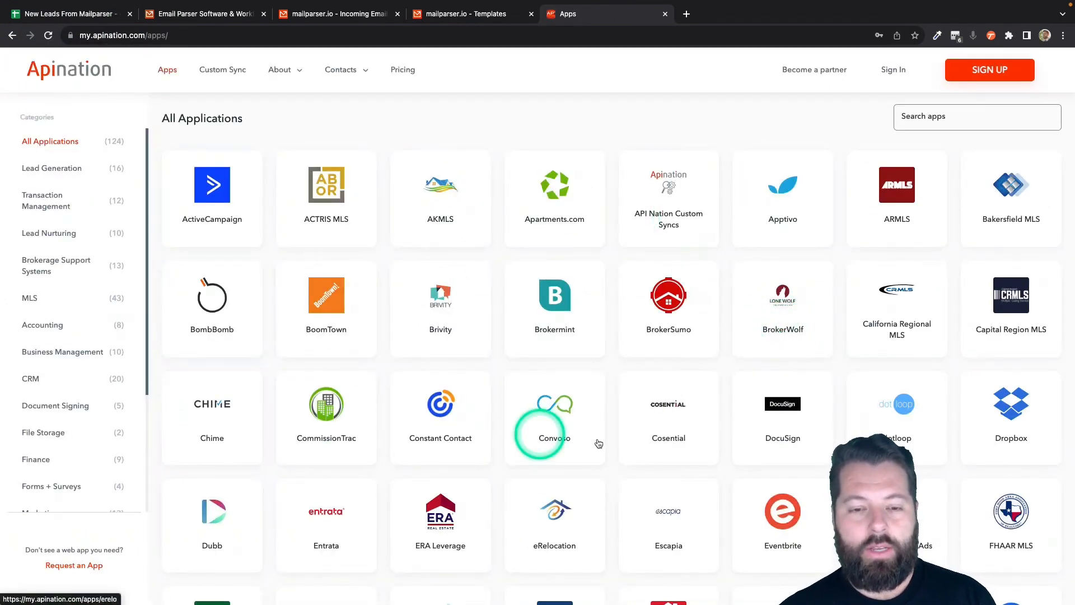
{"action": "scroll", "coordinate": [668, 415], "scroll_direction": "down", "scroll_amount": 5}
{"action": "scroll", "coordinate": [667, 418], "scroll_direction": "down", "scroll_amount": 5}
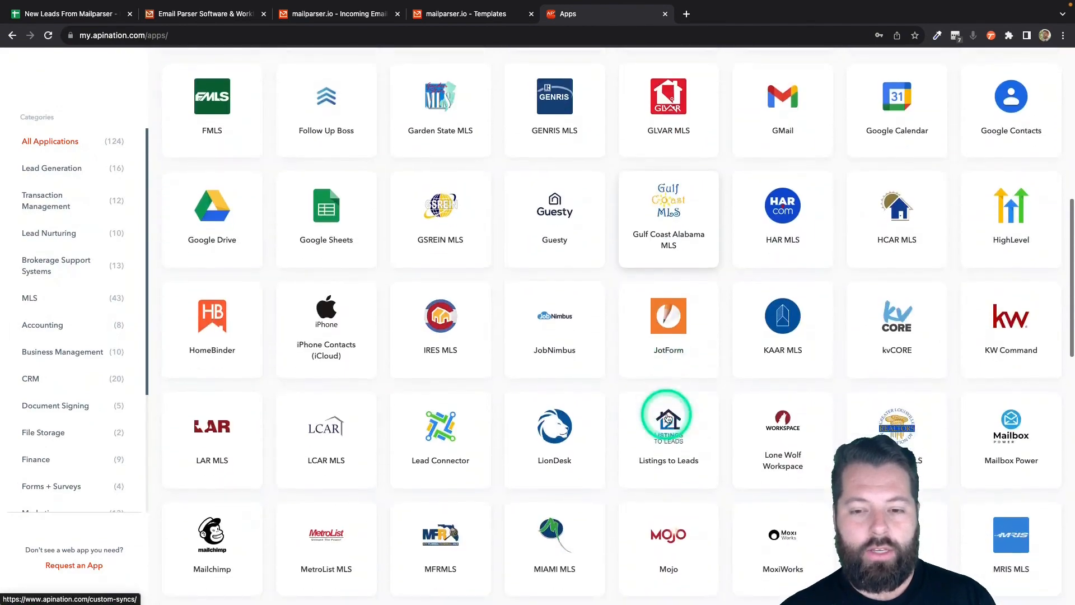
{"action": "scroll", "coordinate": [661, 420], "scroll_direction": "up", "scroll_amount": 10}
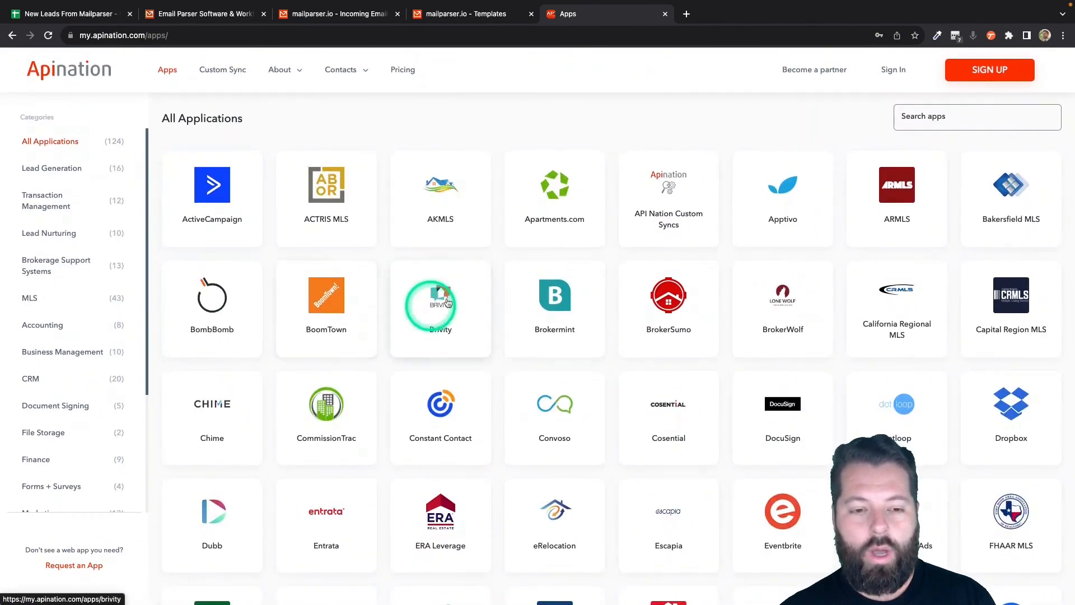
{"action": "left_click", "coordinate": [441, 304]}
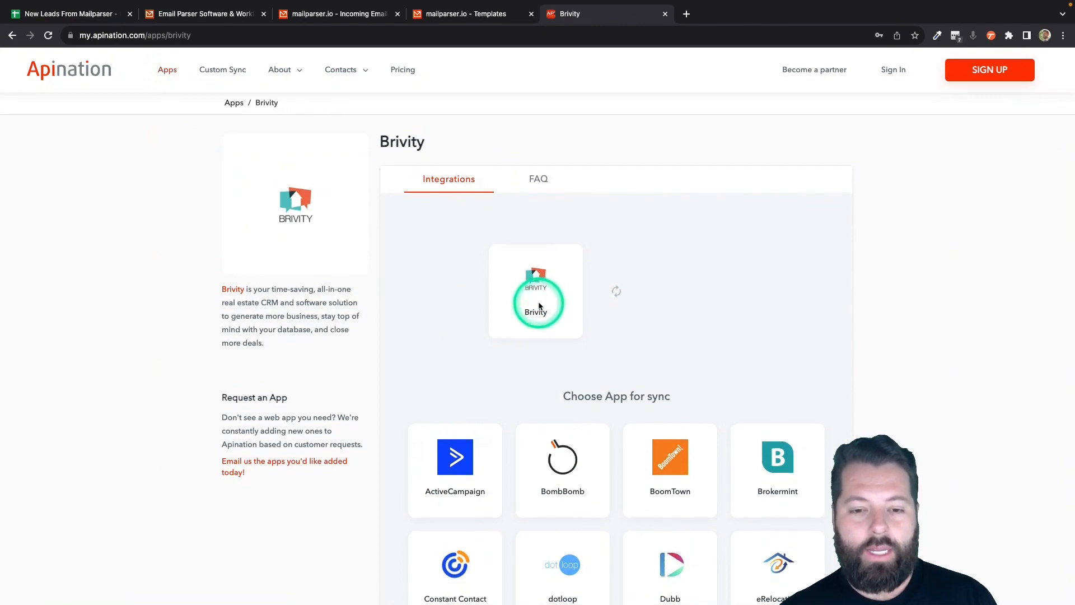
- Pair Brivity with Google Sheets and activate the Google Sheets Spreadsheet to Brivity leads sync
{"action": "scroll", "coordinate": [539, 301], "scroll_direction": "down", "scroll_amount": 5}
{"action": "left_click", "coordinate": [788, 405]}
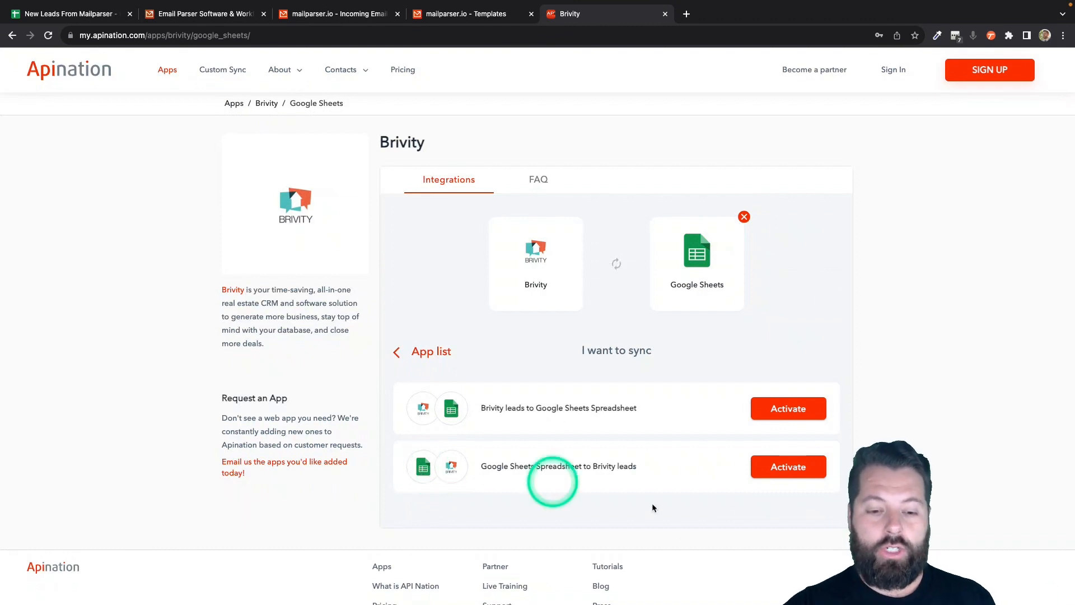
{"action": "left_click", "coordinate": [788, 469]}
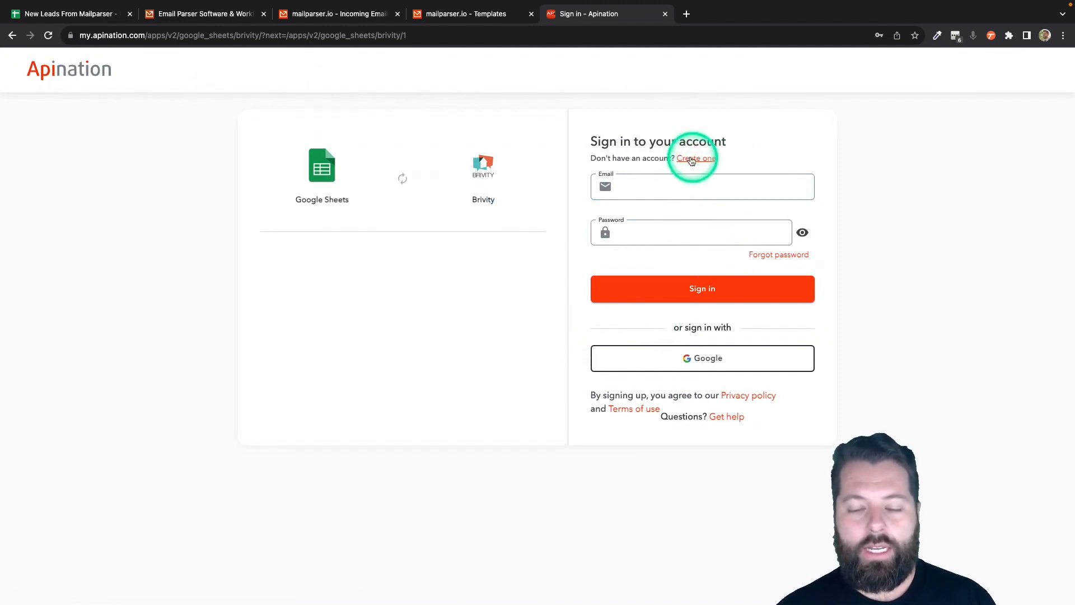
- Sign in to Apination with a Google account
{"action": "left_click", "coordinate": [698, 349]}
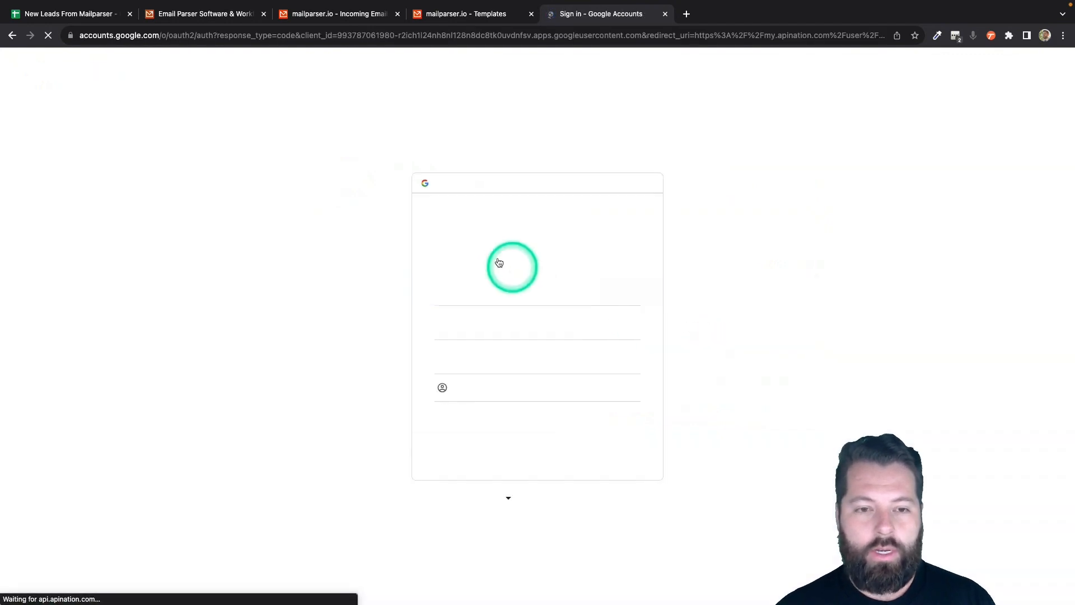
{"action": "left_click", "coordinate": [489, 290]}
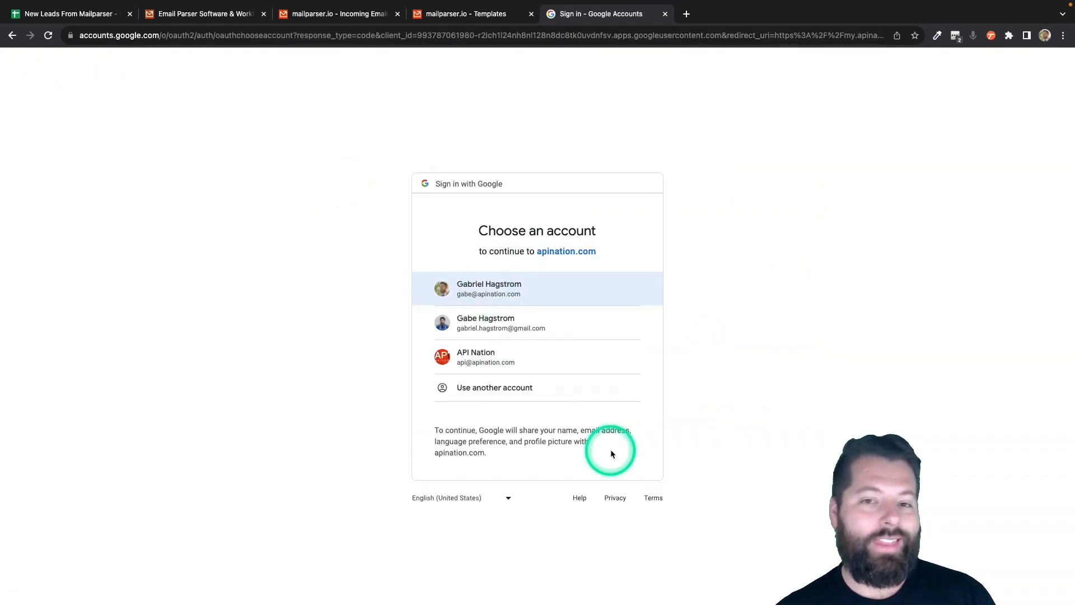
{"action": "left_click", "coordinate": [577, 291]}
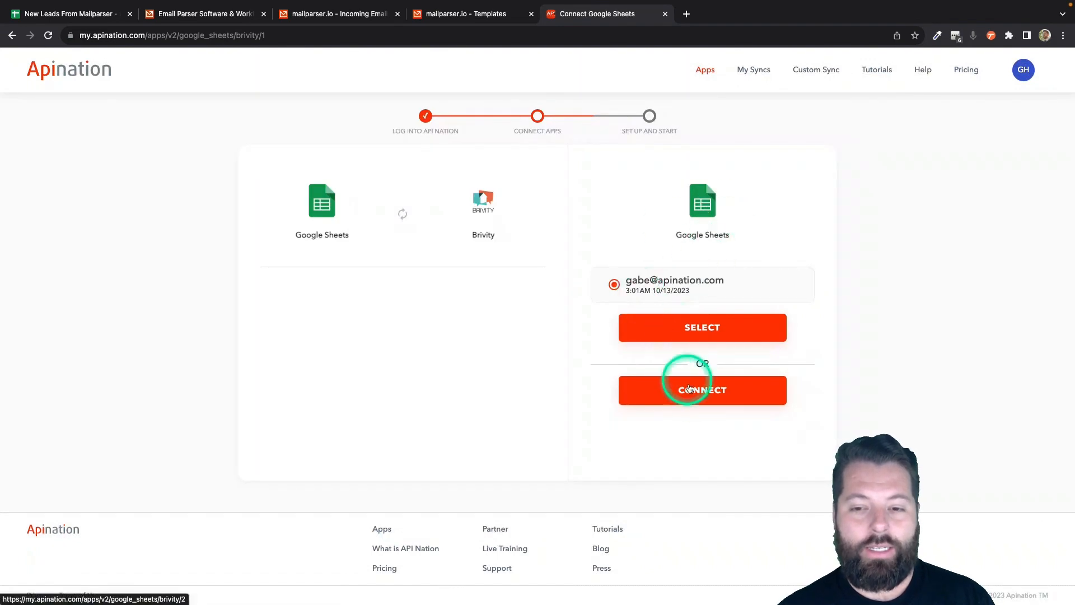
- Connect a Google Sheets account and grant Apination access to it
{"action": "left_click", "coordinate": [693, 392]}
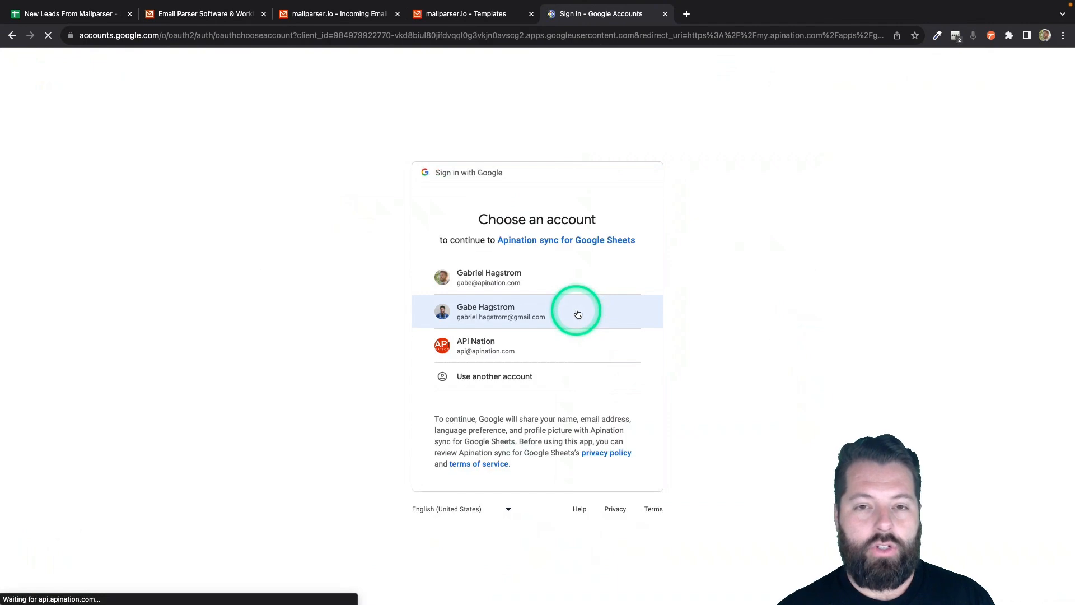
{"action": "left_click", "coordinate": [497, 285]}
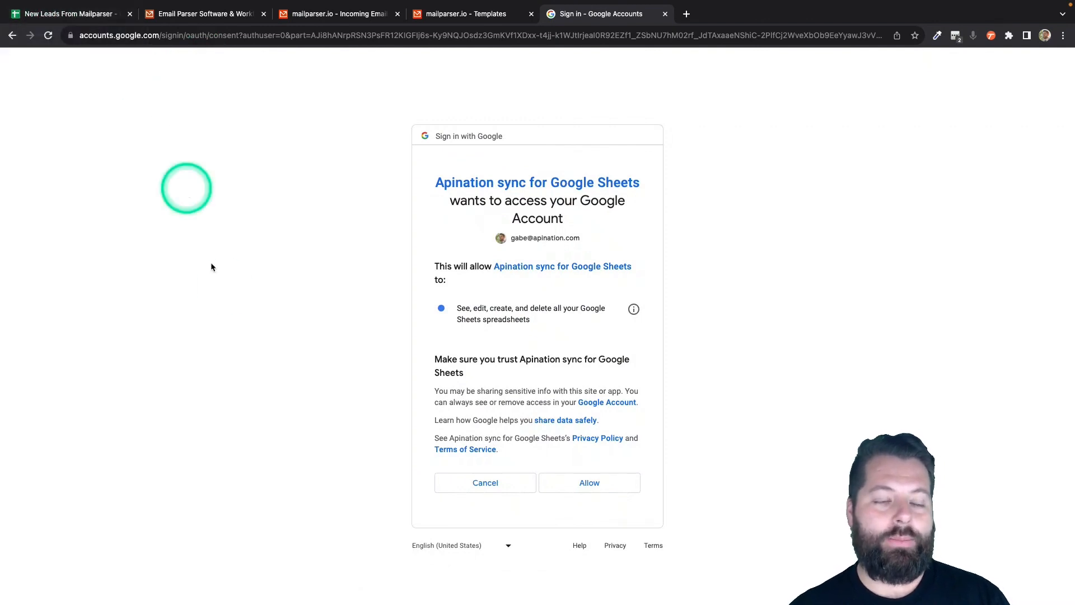
{"action": "left_click", "coordinate": [589, 483]}
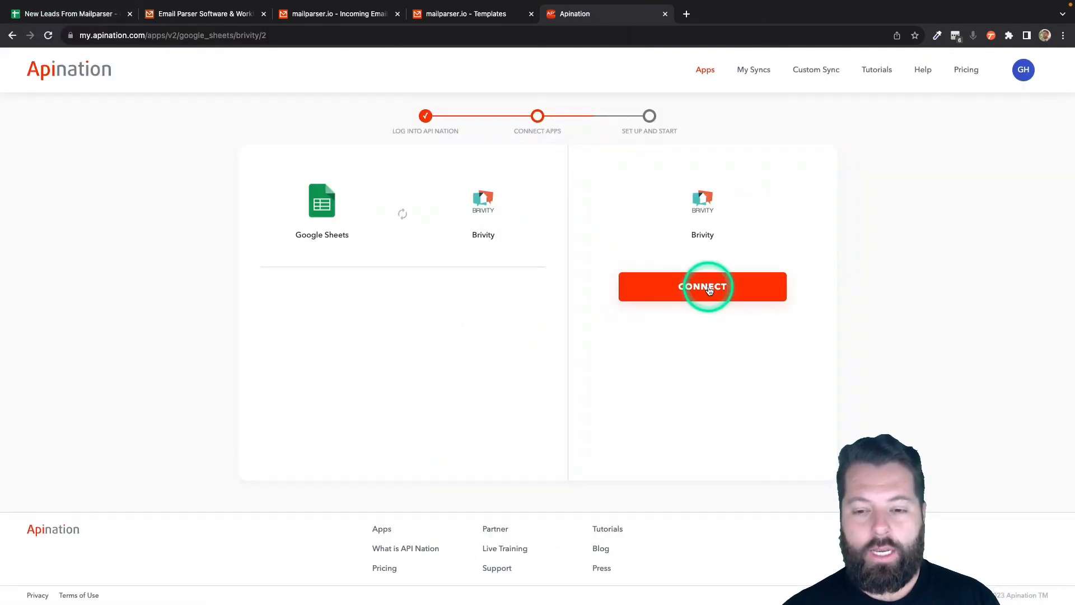
- Connect the Brivity account by entering a connection name and the Brivity username
{"action": "left_click", "coordinate": [708, 288]}
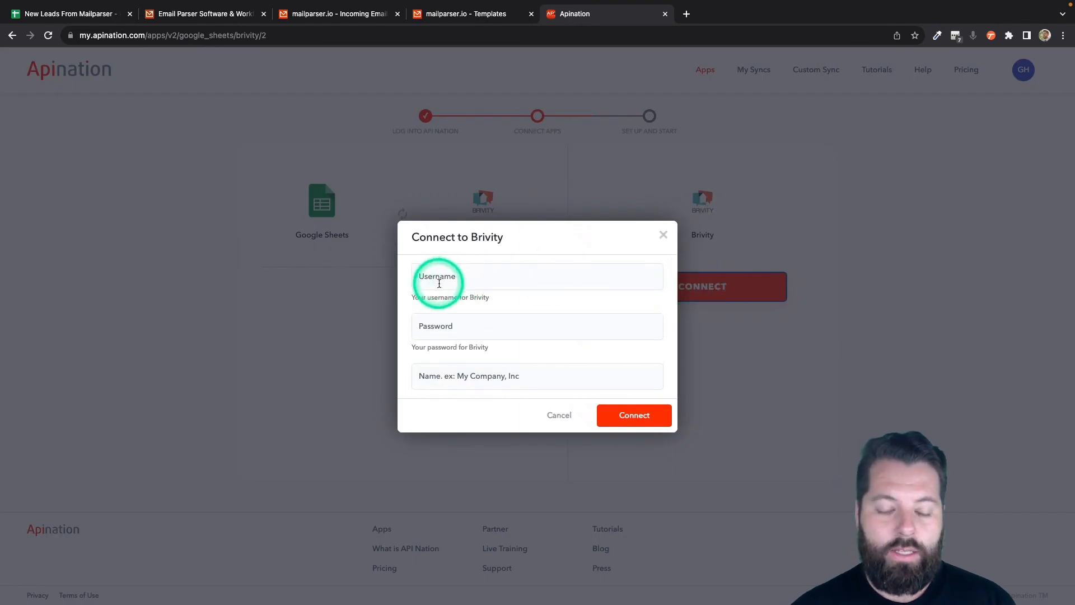
{"action": "left_click", "coordinate": [452, 377]}
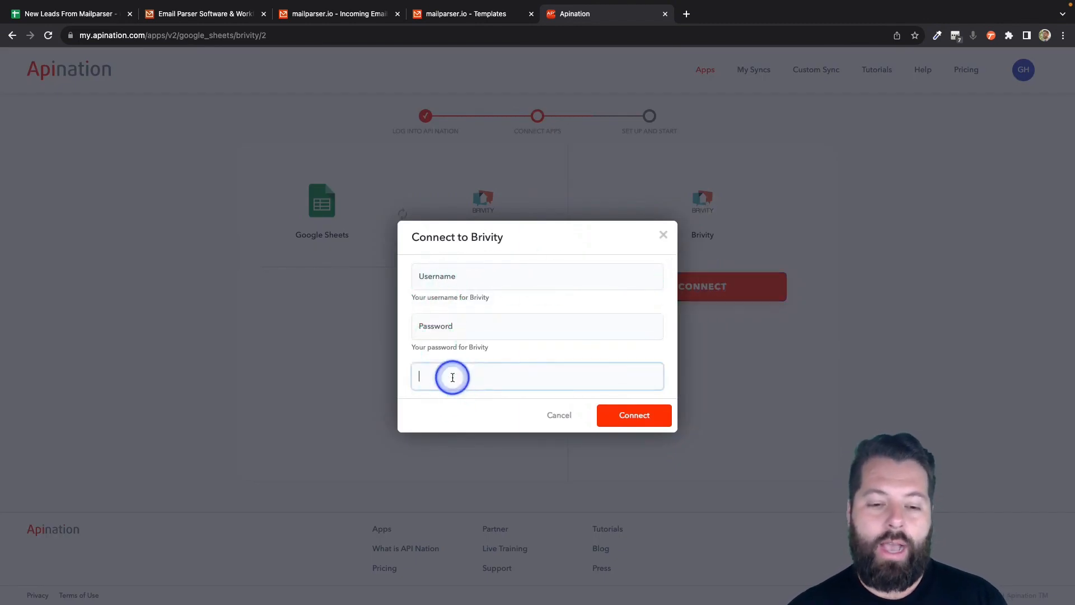
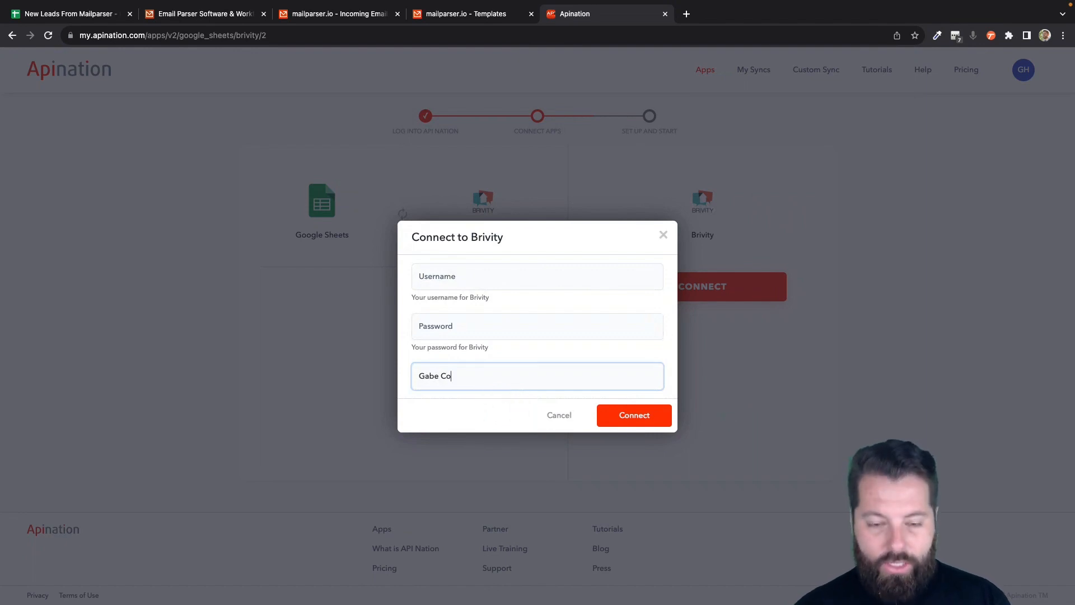
{"action": "left_click", "coordinate": [600, 462]}
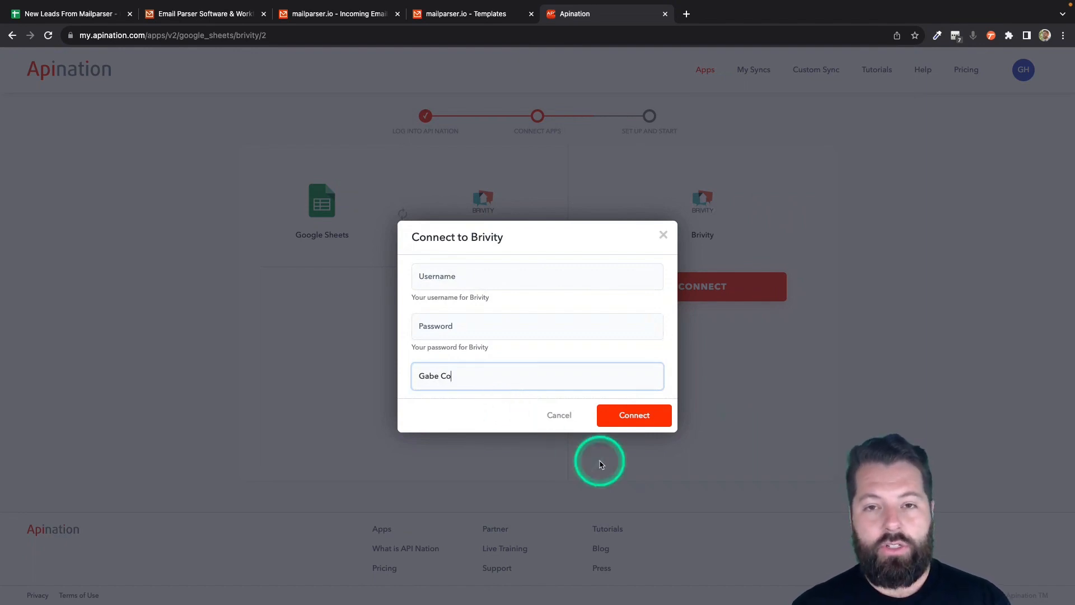
{"action": "left_click", "coordinate": [536, 274]}
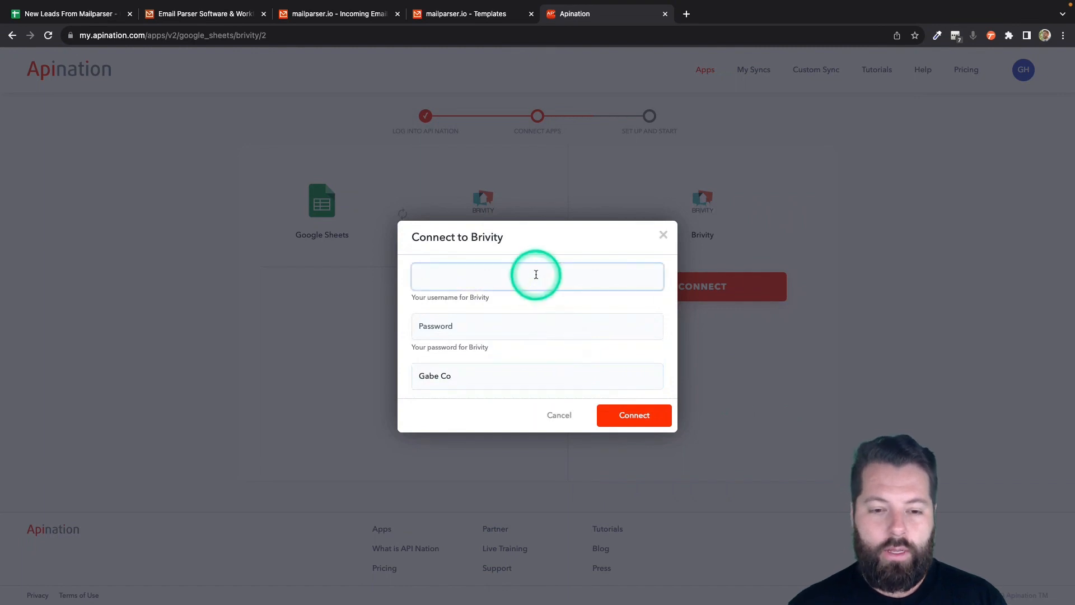
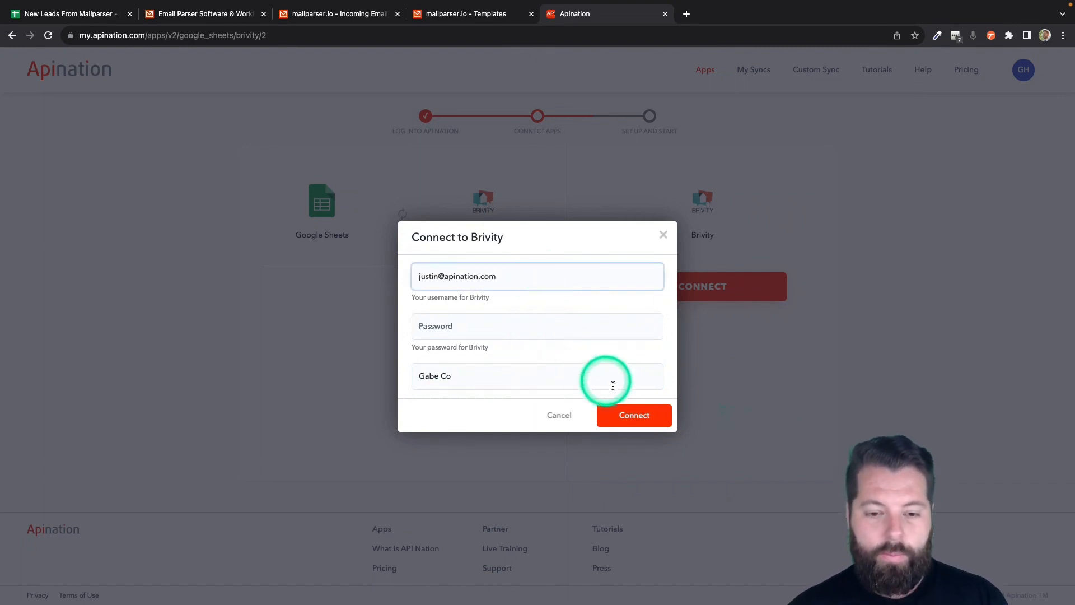
{"action": "left_click", "coordinate": [637, 415]}
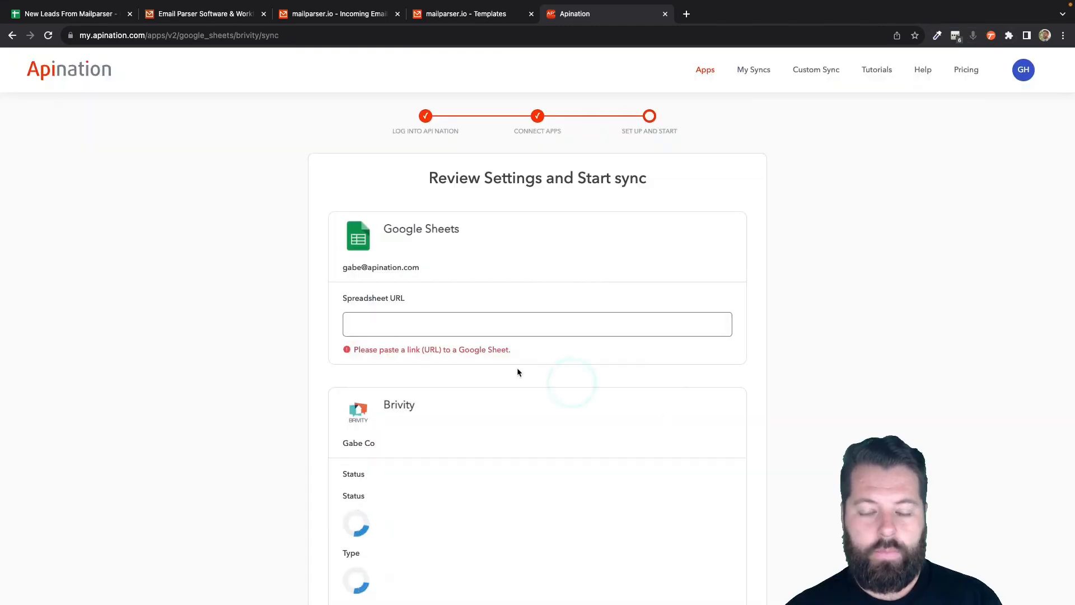
- Paste the New Leads From Mailparser sheet's URL into the spreadsheet URL field
{"action": "scroll", "coordinate": [477, 366], "scroll_direction": "down", "scroll_amount": 3}
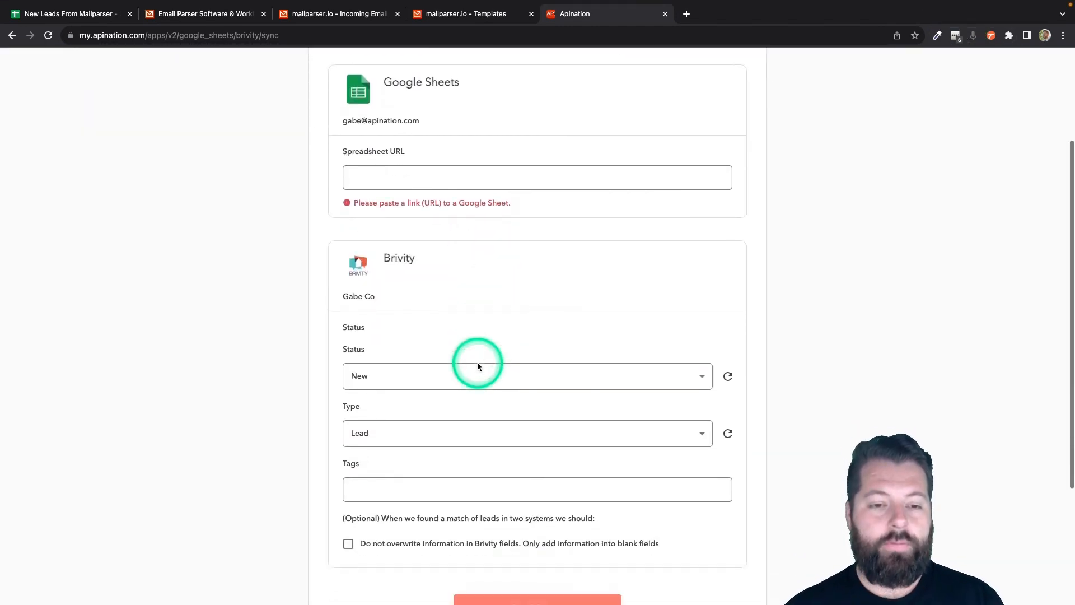
{"action": "scroll", "coordinate": [477, 367], "scroll_direction": "up", "scroll_amount": 3}
{"action": "left_click", "coordinate": [361, 257]}
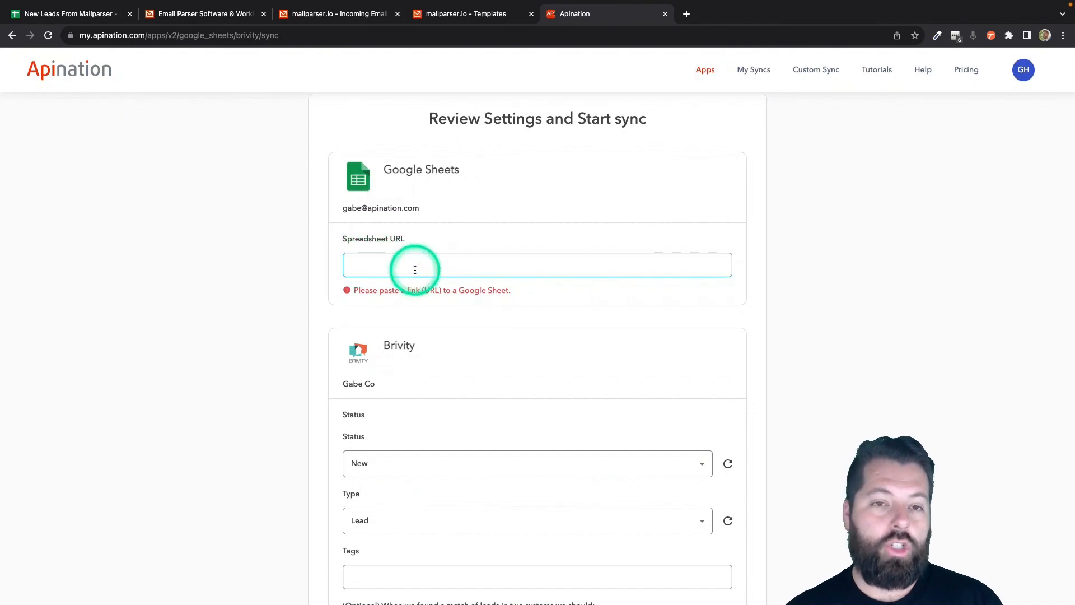
{"action": "left_click", "coordinate": [60, 14]}
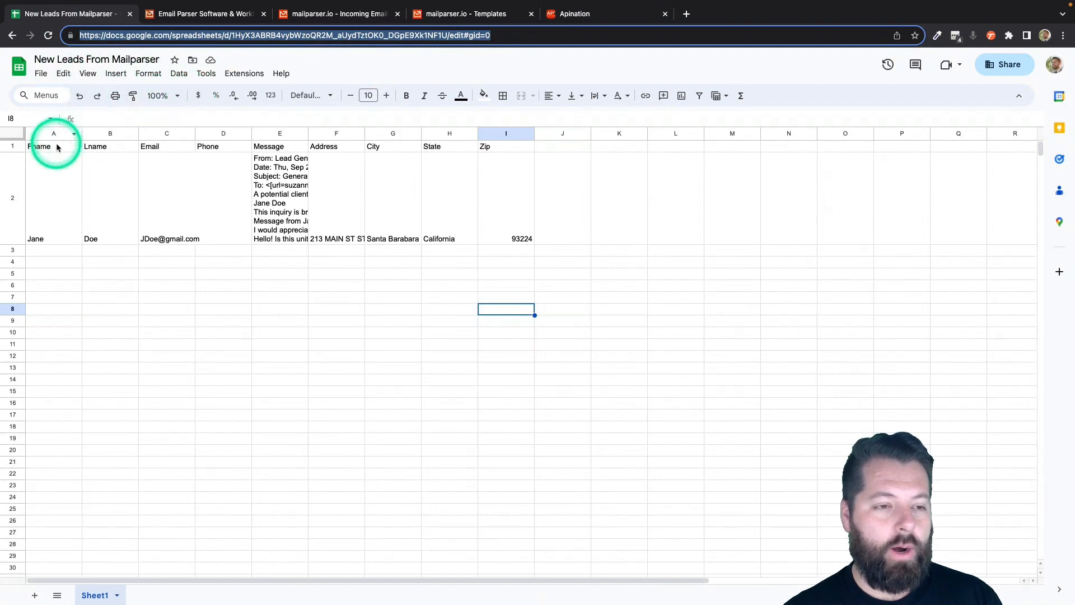
{"action": "triple_click", "coordinate": [106, 40]}
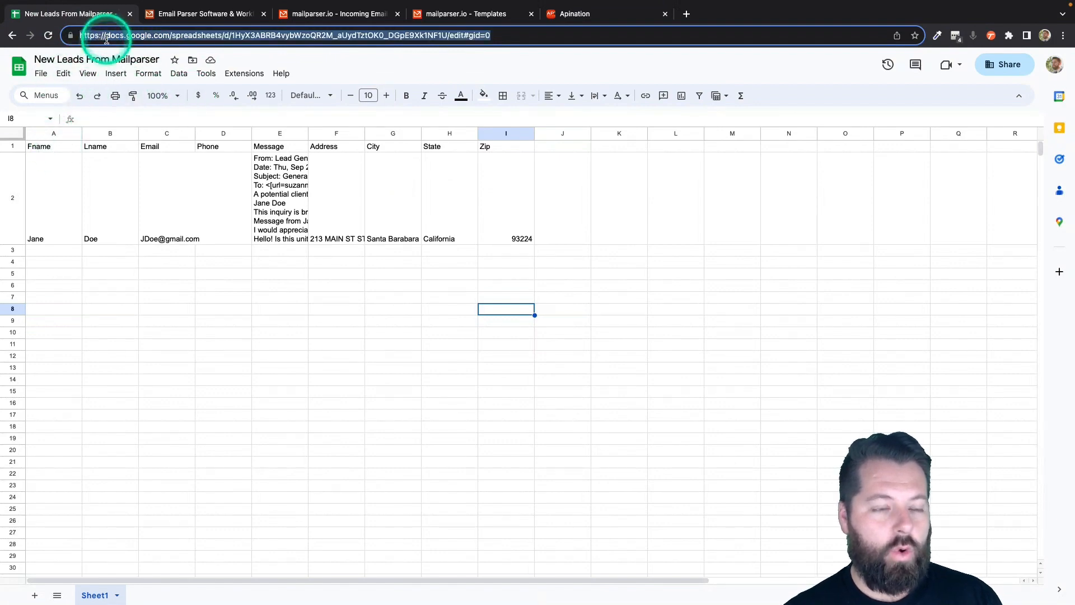
{"action": "left_click", "coordinate": [616, 16]}
{"action": "left_click", "coordinate": [509, 261]}
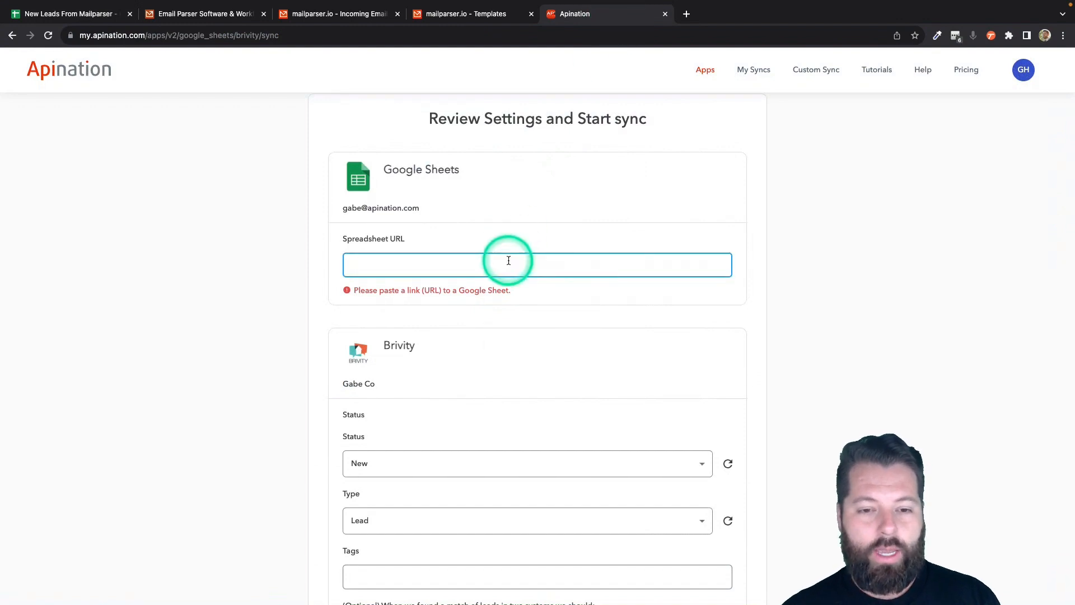
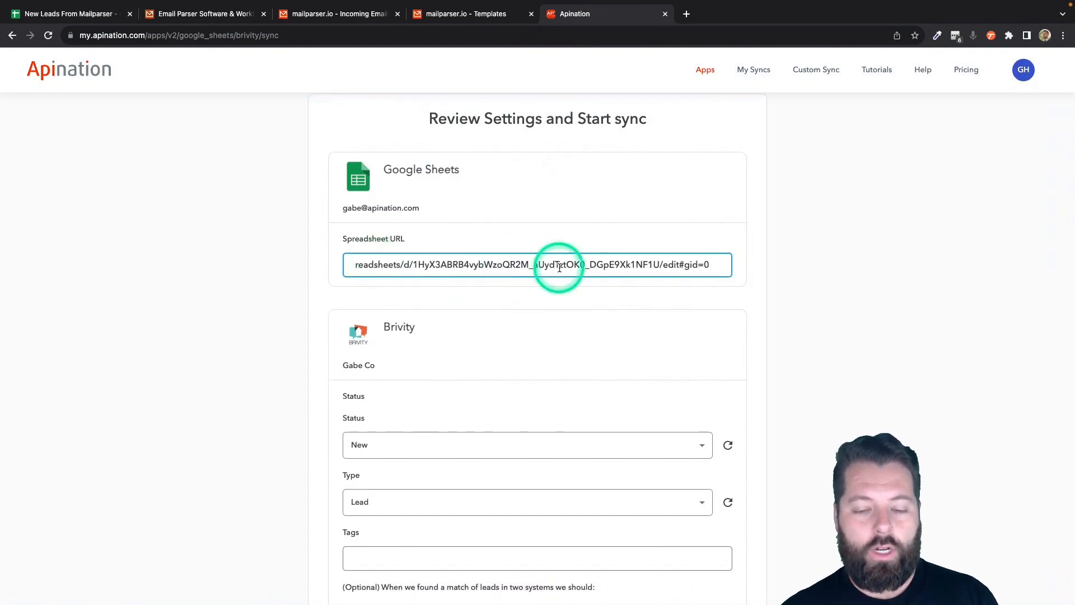
- Set lead type to Lead and status to New, leaving Tags empty
{"action": "scroll", "coordinate": [306, 394], "scroll_direction": "down", "scroll_amount": 4}
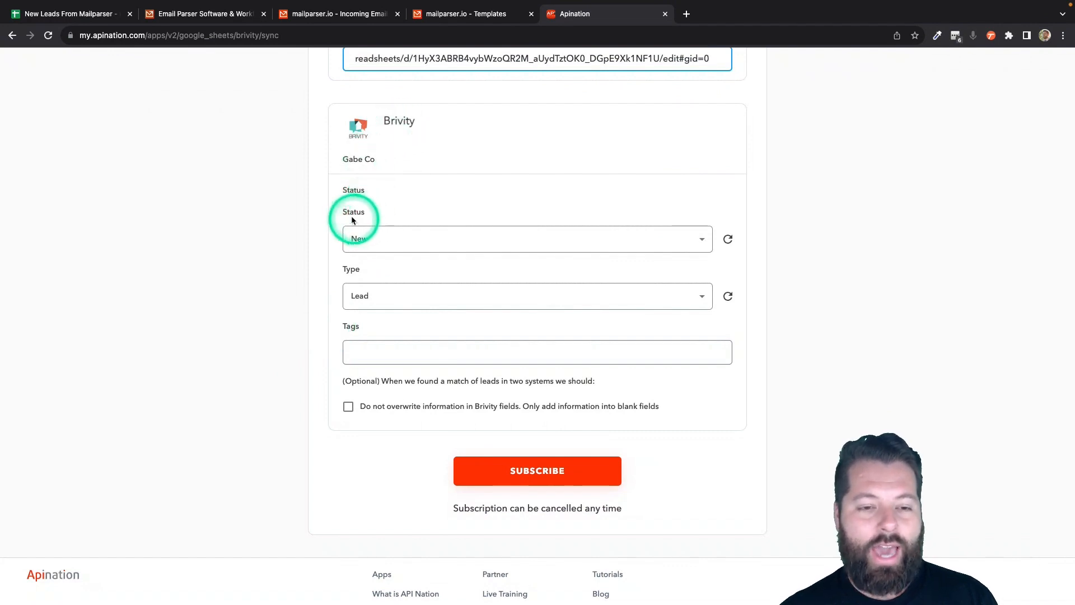
{"action": "left_click", "coordinate": [390, 293]}
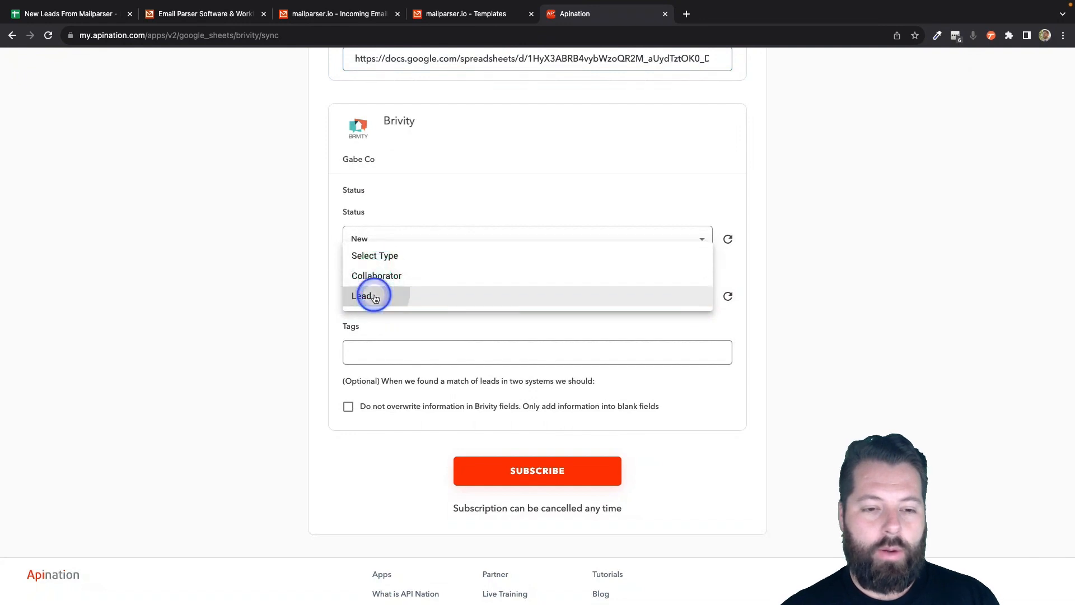
{"action": "left_click", "coordinate": [373, 296]}
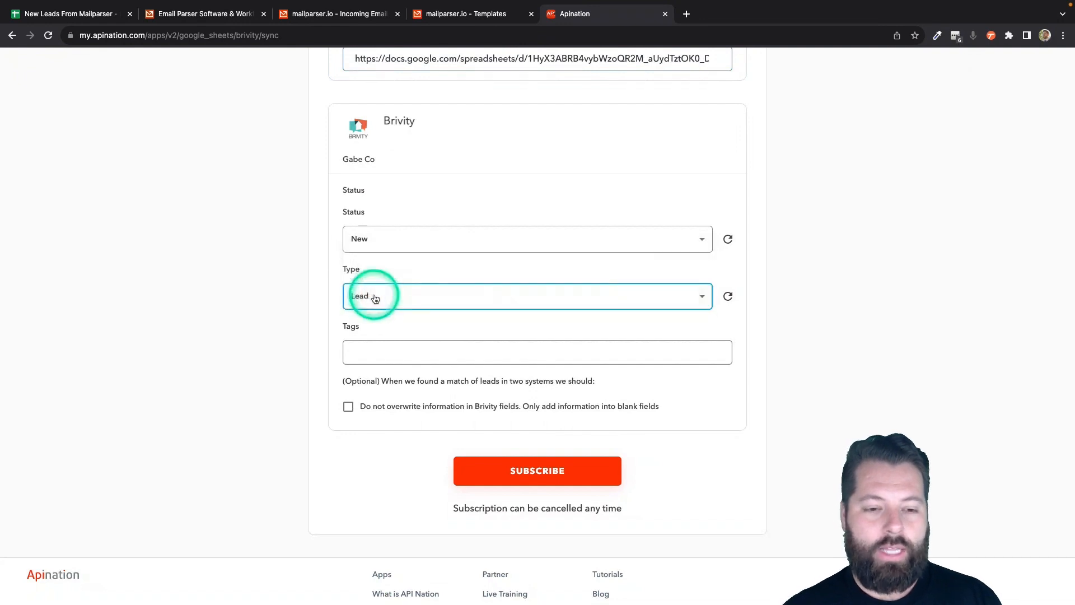
{"action": "left_click", "coordinate": [357, 234]}
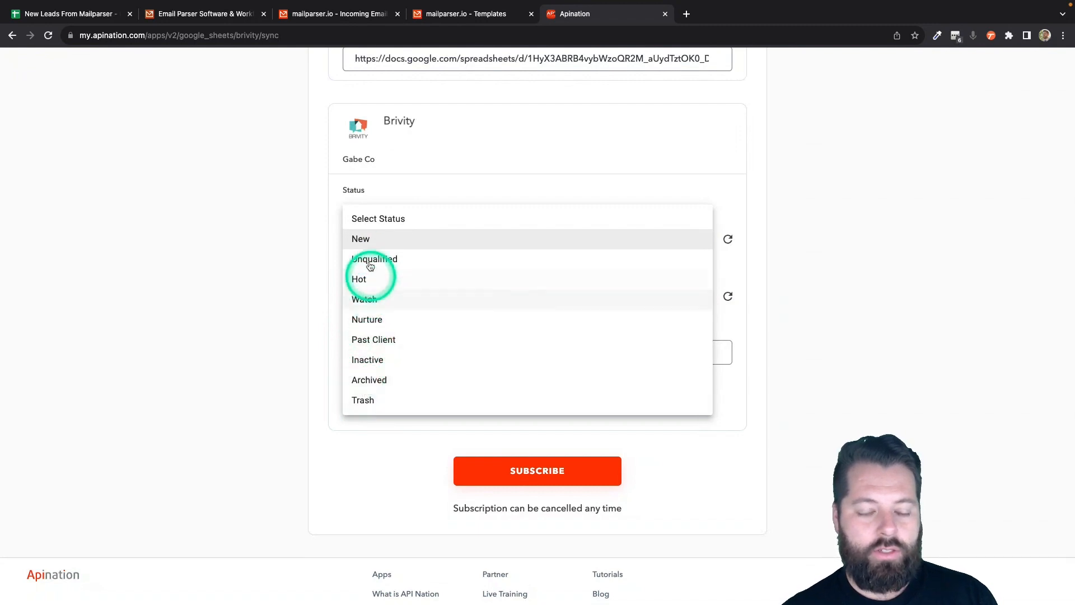
{"action": "left_click", "coordinate": [361, 239]}
{"action": "scroll", "coordinate": [289, 375], "scroll_direction": "down", "scroll_amount": 1}
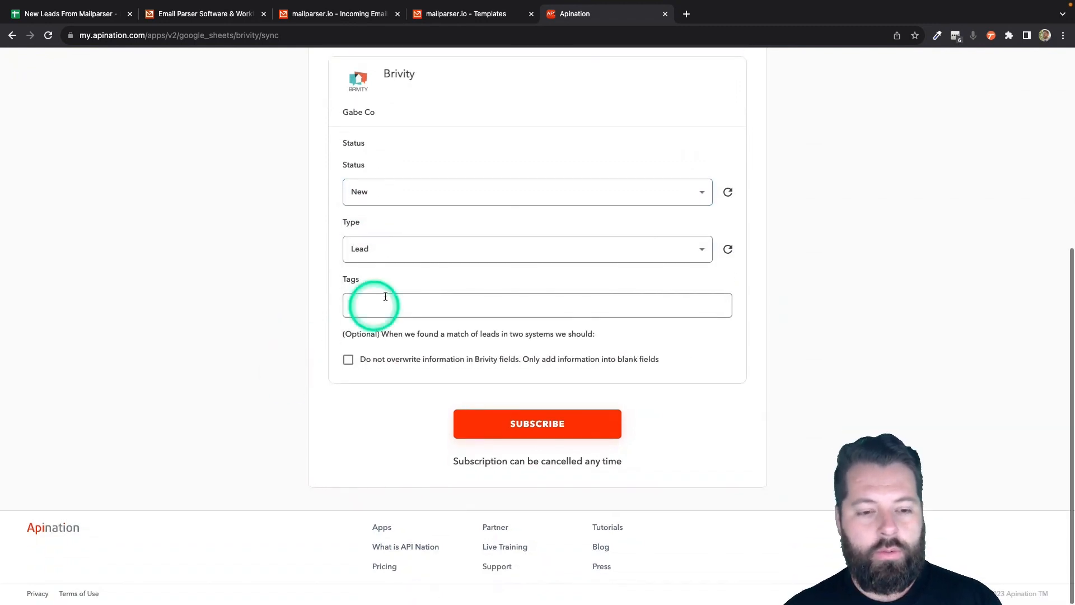
{"action": "left_click", "coordinate": [379, 306]}
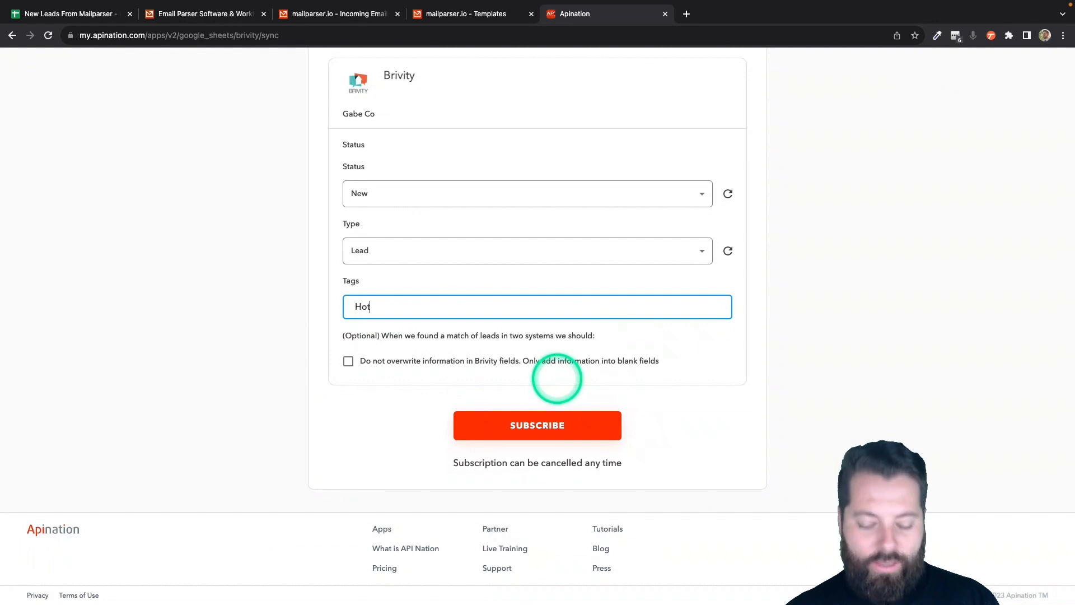
{"action": "key", "text": "BackSpace"}
{"action": "key", "text": "BackSpace"}
{"action": "key", "text": "BackSpace"}
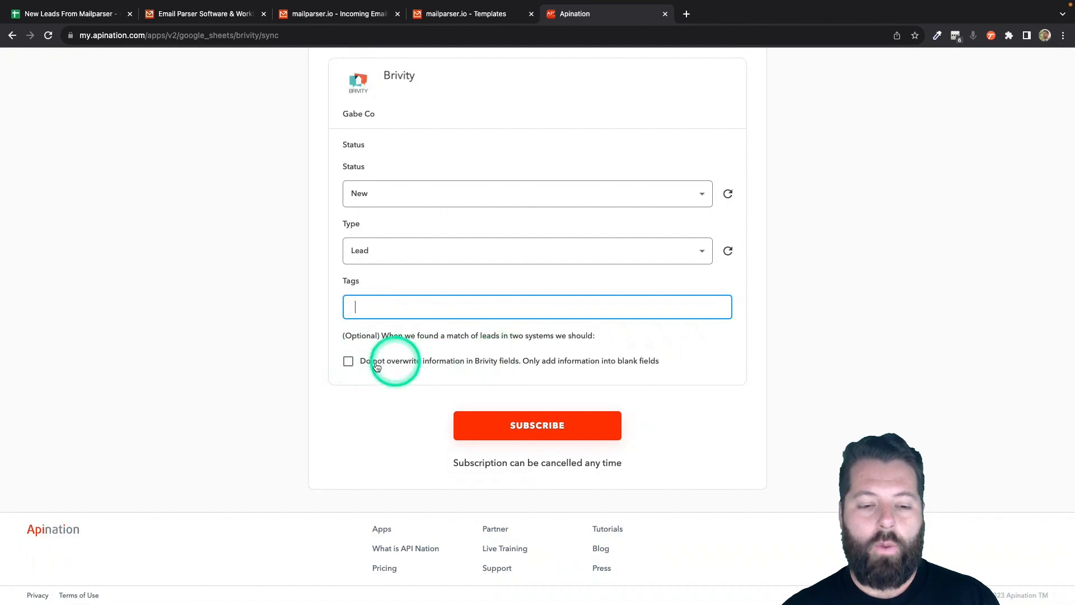
- Tick 'Do not overwrite' so only blank Brivity fields fill, then subscribe
{"action": "left_click", "coordinate": [348, 361]}
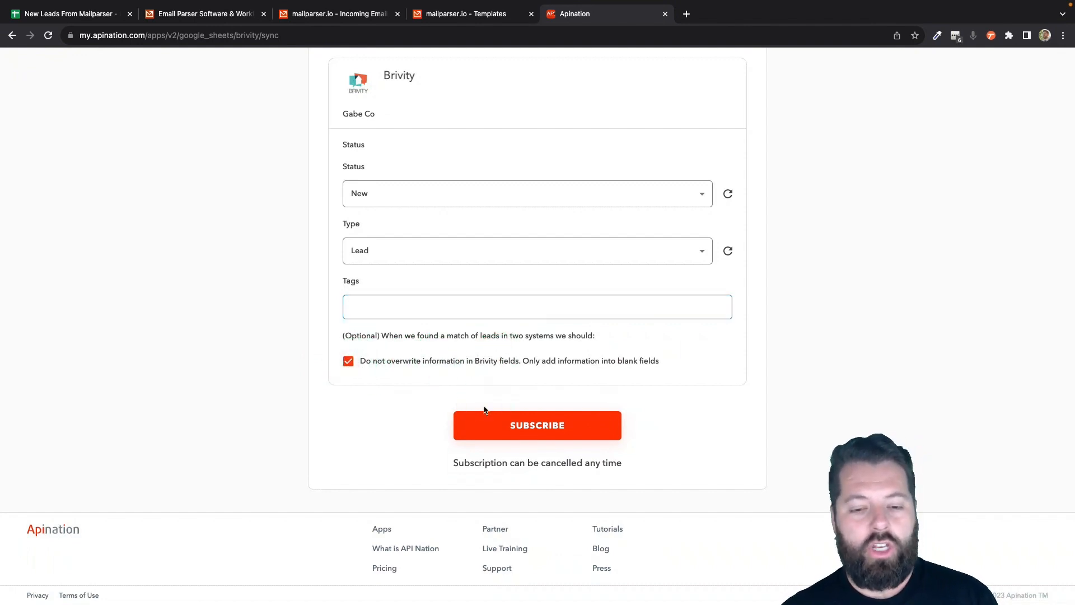
{"action": "left_click_drag", "start_coordinate": [574, 362], "coordinate": [659, 362]}
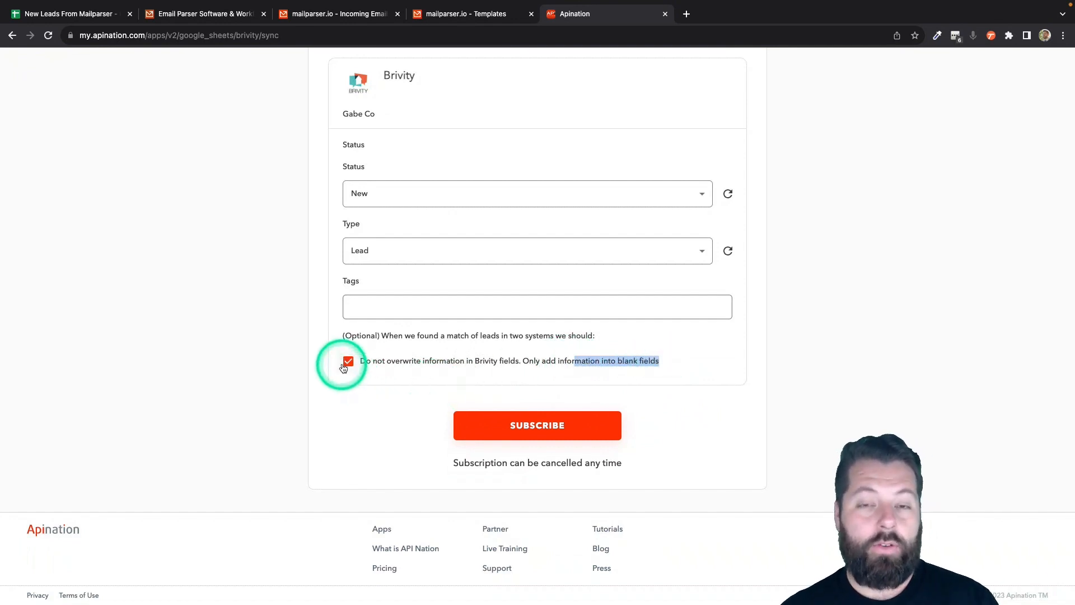
{"action": "left_click", "coordinate": [552, 427]}
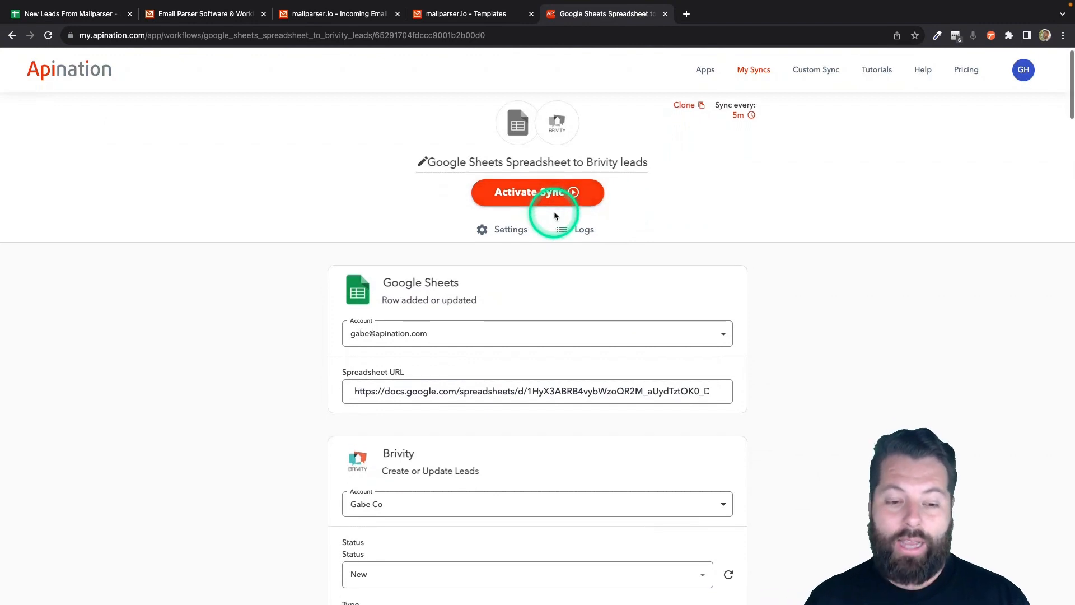
- Scroll to the Filter section and review the filter field list without choosing one
{"action": "scroll", "coordinate": [555, 215], "scroll_direction": "down", "scroll_amount": 2}
{"action": "scroll", "coordinate": [555, 215], "scroll_direction": "down", "scroll_amount": 5}
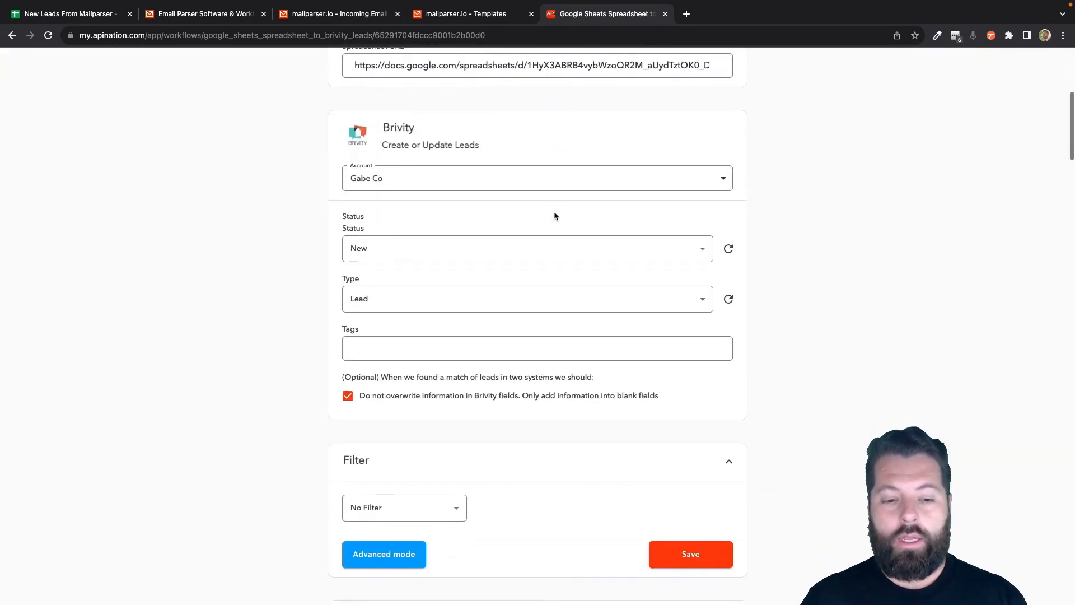
{"action": "scroll", "coordinate": [519, 322], "scroll_direction": "down", "scroll_amount": 2}
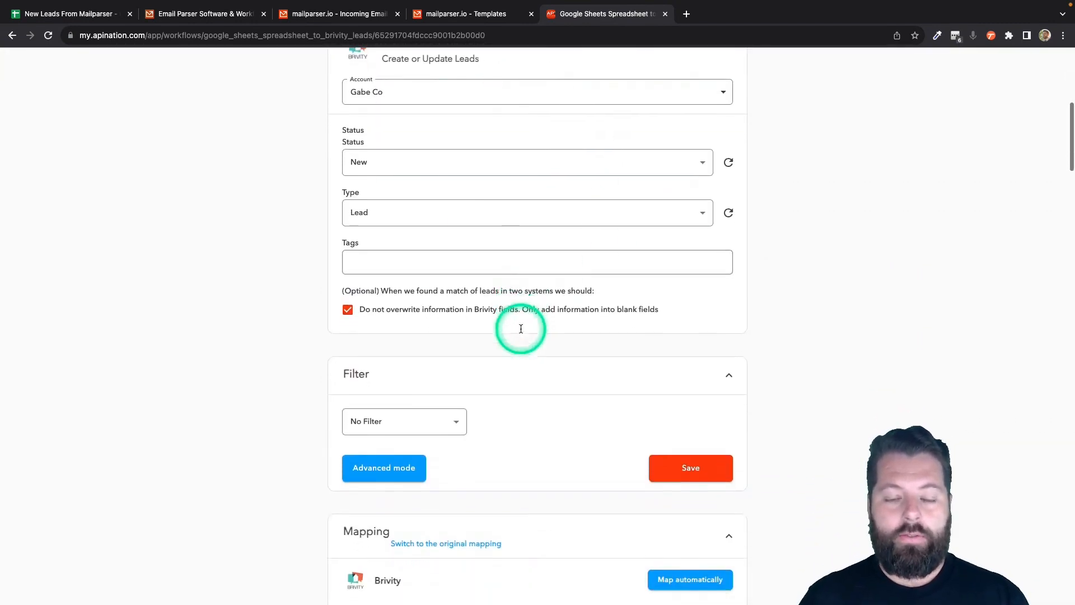
{"action": "scroll", "coordinate": [522, 332], "scroll_direction": "down", "scroll_amount": 2}
{"action": "left_click", "coordinate": [457, 314]}
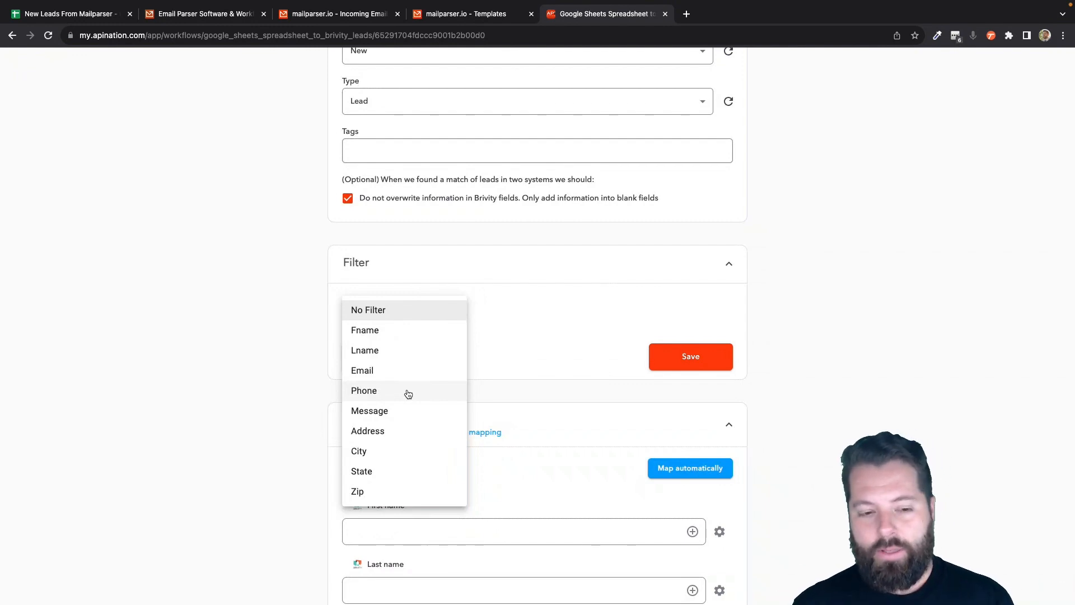
{"action": "left_click", "coordinate": [411, 407]}
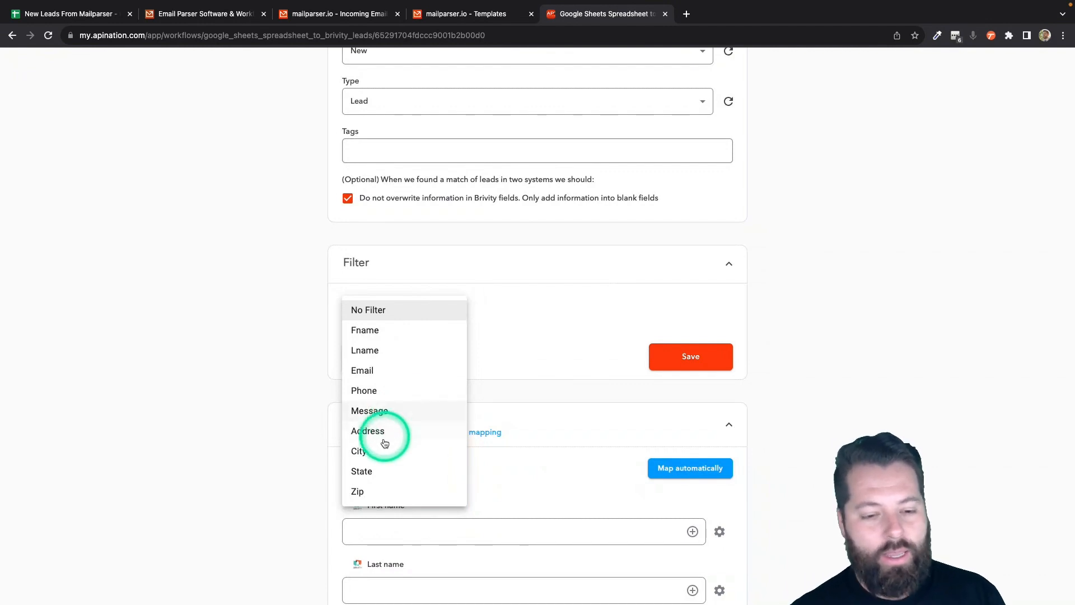
- Keep No Filter and map Fname to First name and Lname to Last name
{"action": "left_click", "coordinate": [578, 340]}
{"action": "scroll", "coordinate": [578, 341], "scroll_direction": "down", "scroll_amount": 1}
{"action": "scroll", "coordinate": [578, 342], "scroll_direction": "down", "scroll_amount": 5}
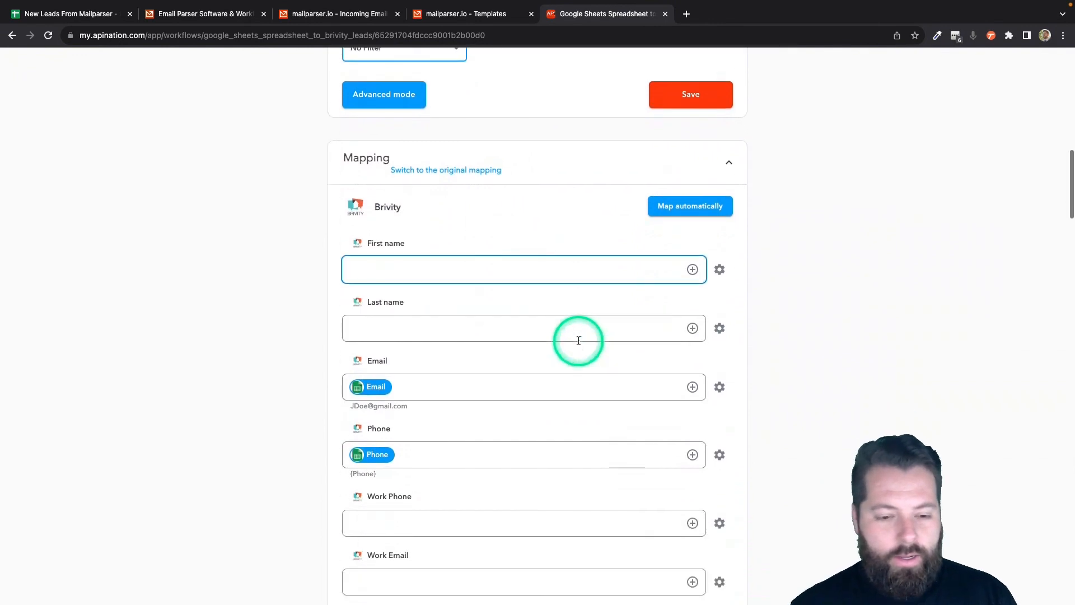
{"action": "left_click", "coordinate": [439, 258]}
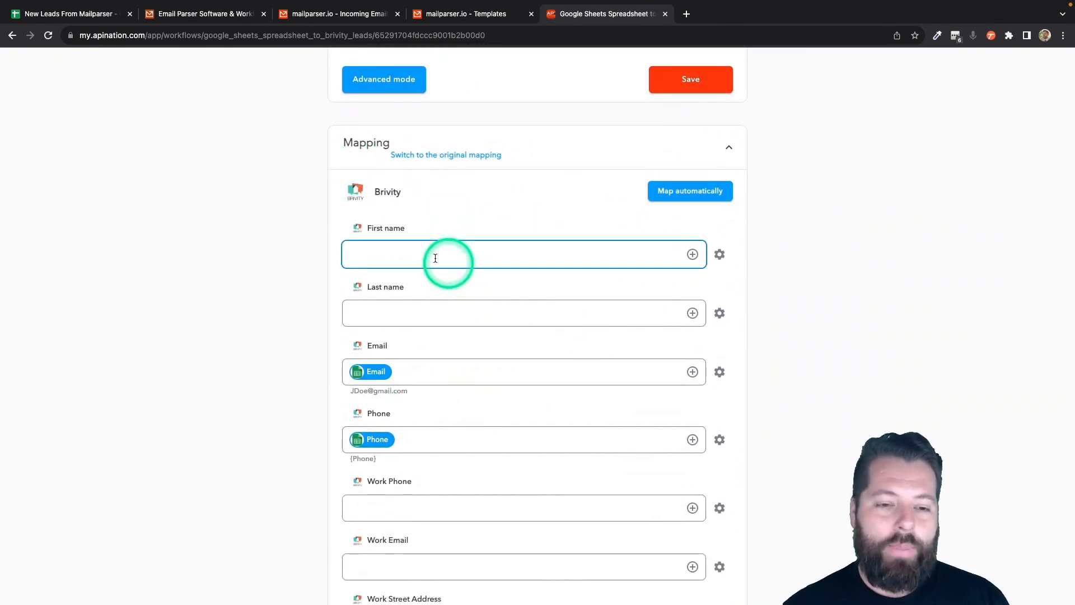
{"action": "left_click", "coordinate": [377, 383]}
{"action": "left_click", "coordinate": [376, 369]}
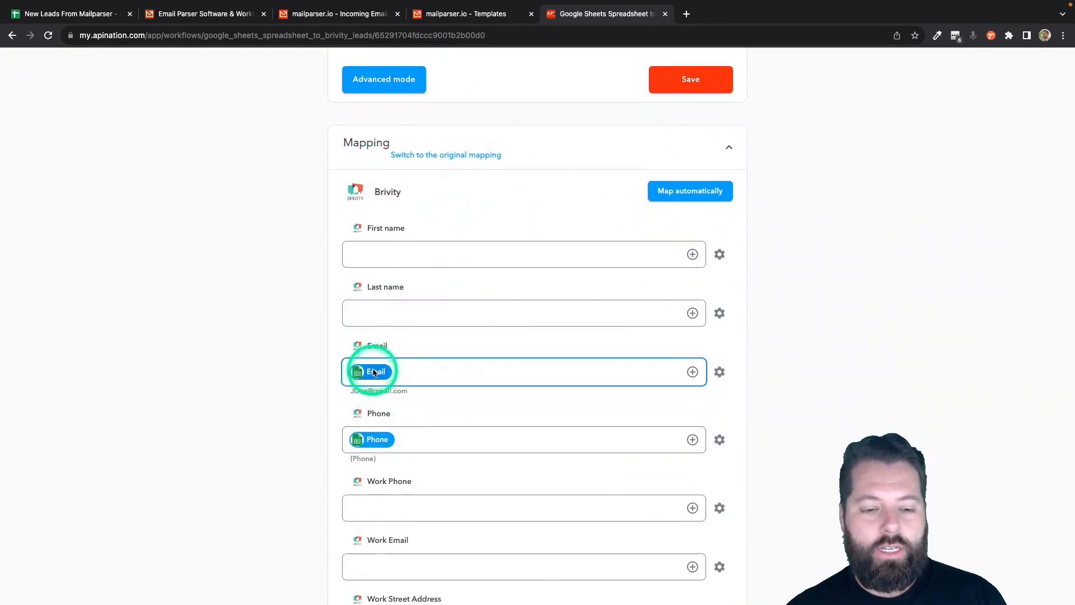
{"action": "left_click", "coordinate": [377, 451]}
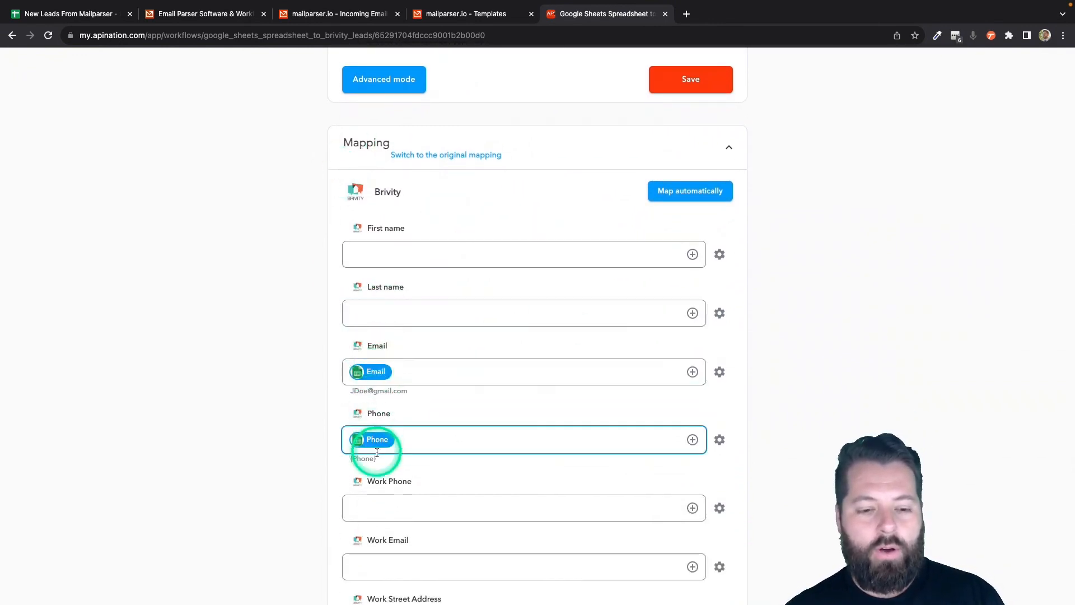
{"action": "left_click", "coordinate": [693, 255]}
{"action": "left_click", "coordinate": [532, 317]}
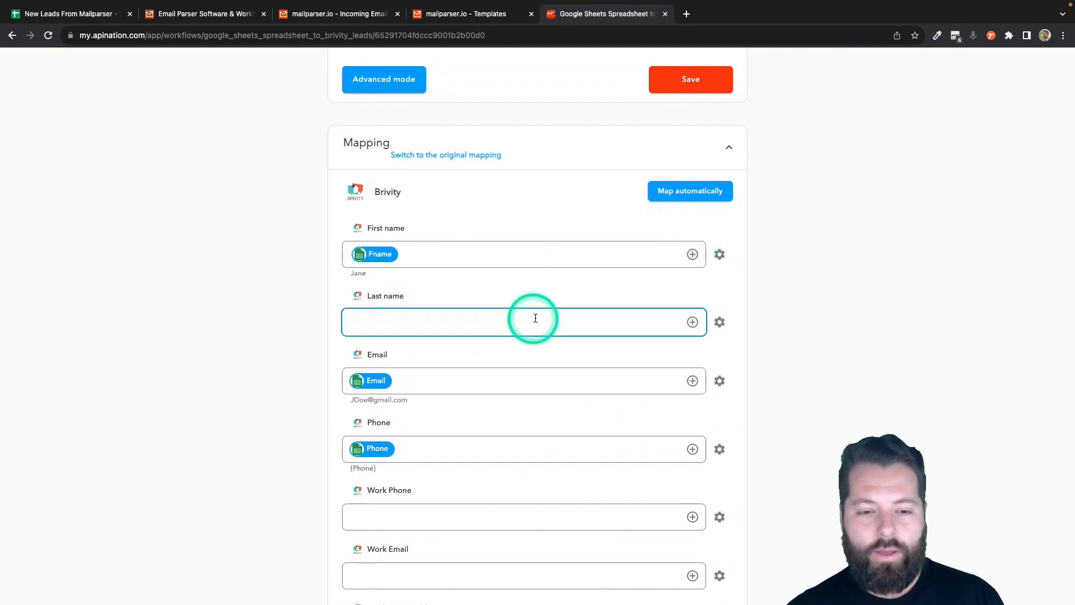
{"action": "left_click", "coordinate": [693, 322]}
{"action": "left_click", "coordinate": [552, 415]}
- Map the sheet's Message column into the Brivity Description field
{"action": "left_click", "coordinate": [519, 463]}
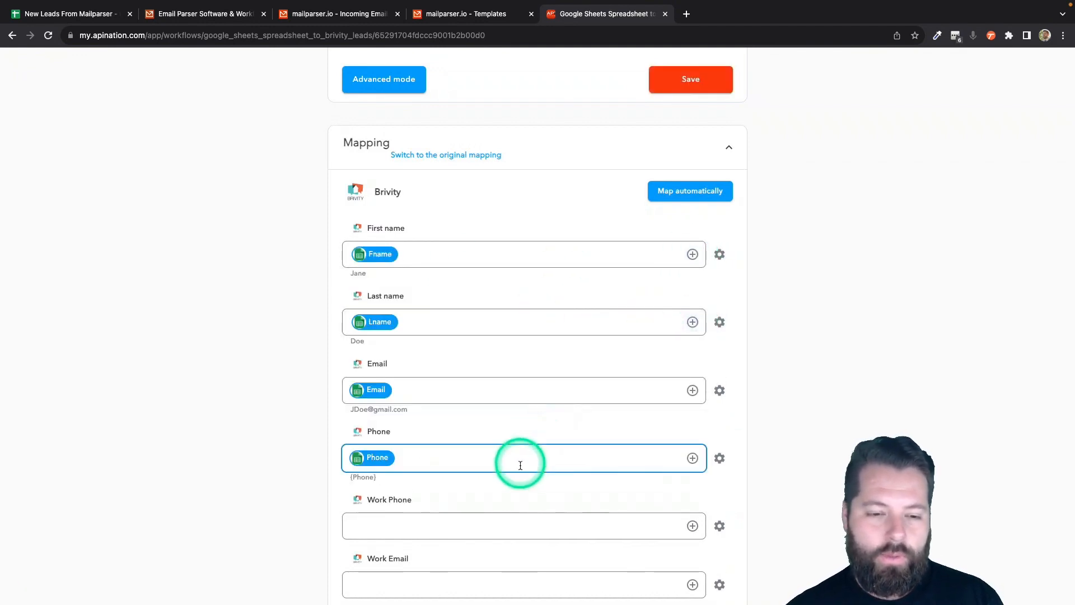
{"action": "scroll", "coordinate": [520, 470], "scroll_direction": "down", "scroll_amount": 3}
{"action": "scroll", "coordinate": [521, 468], "scroll_direction": "down", "scroll_amount": 12}
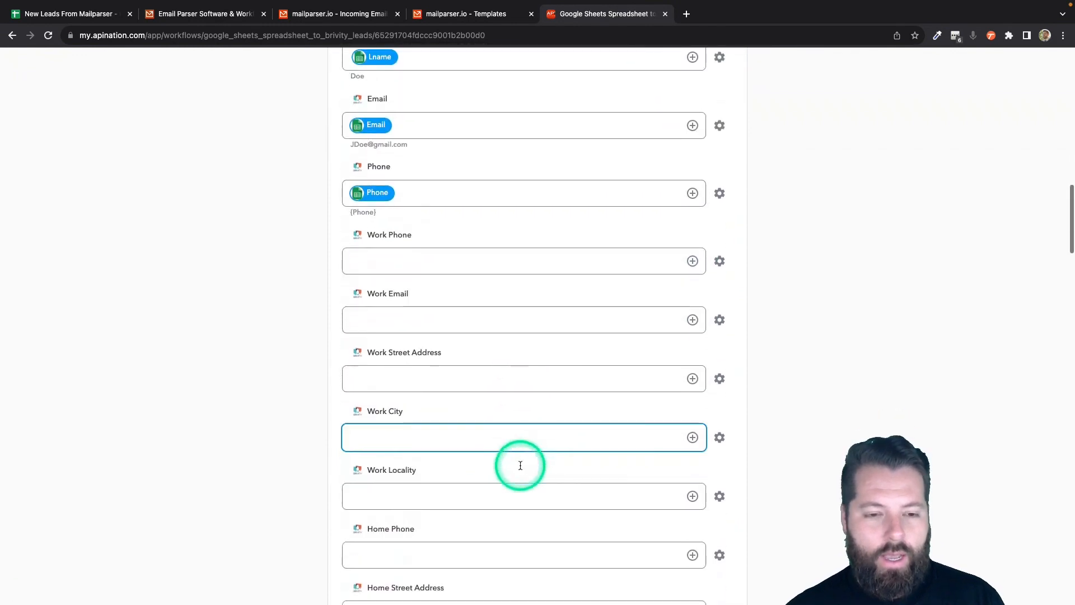
{"action": "scroll", "coordinate": [520, 466], "scroll_direction": "down", "scroll_amount": 9}
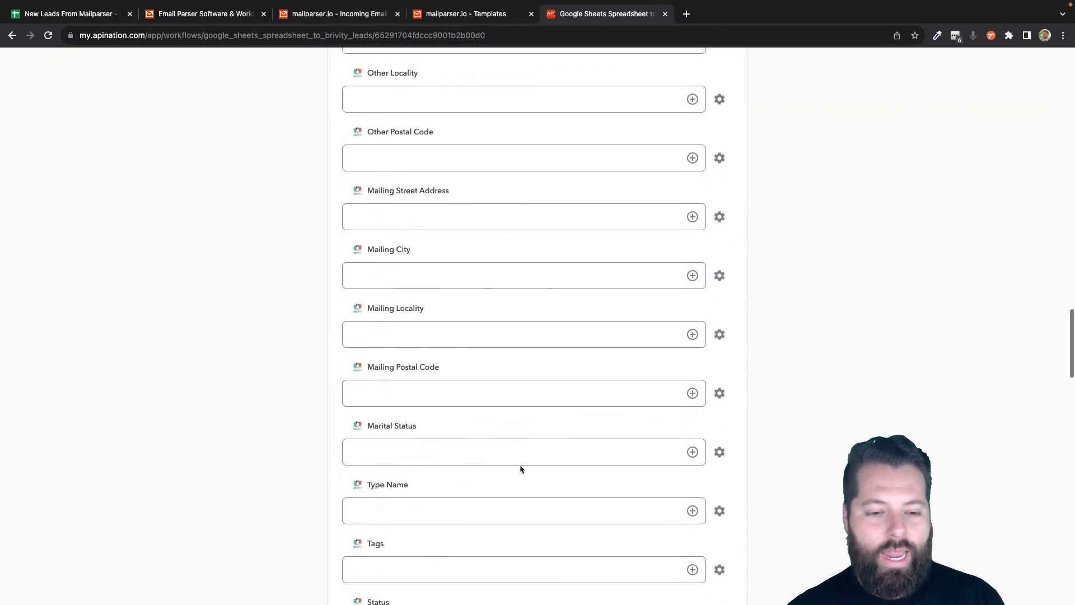
{"action": "scroll", "coordinate": [520, 468], "scroll_direction": "down", "scroll_amount": 8}
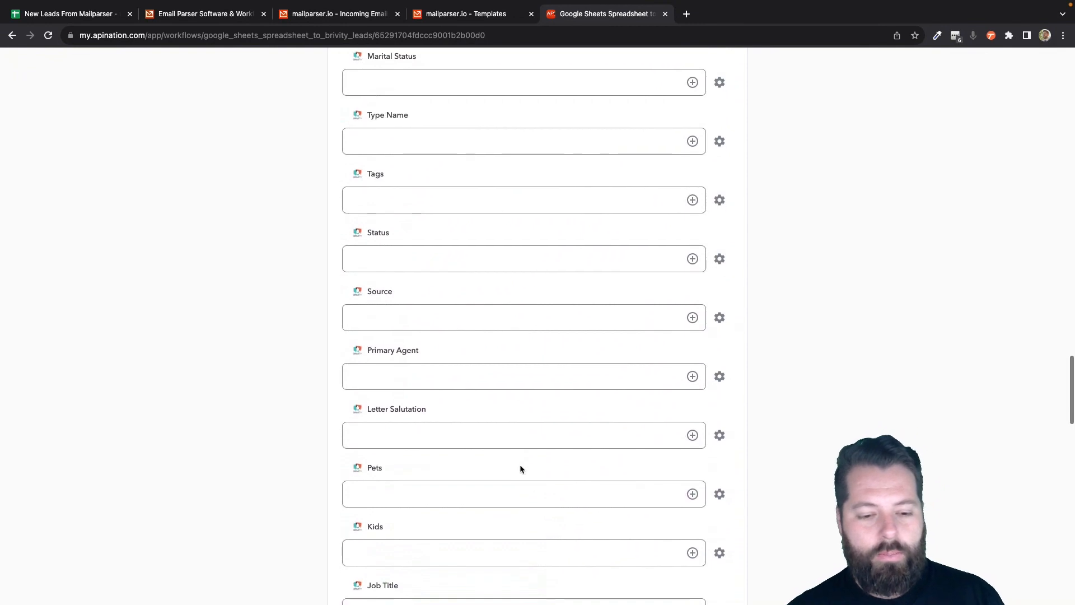
{"action": "left_click", "coordinate": [520, 466]}
{"action": "scroll", "coordinate": [521, 466], "scroll_direction": "down", "scroll_amount": 7}
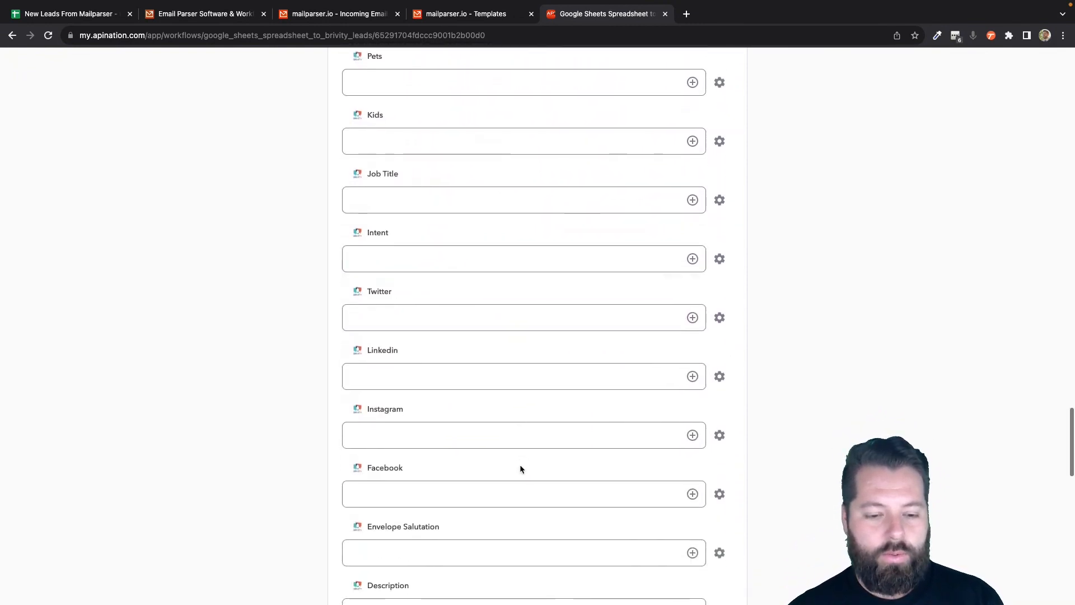
{"action": "left_click", "coordinate": [657, 410]}
{"action": "left_click", "coordinate": [693, 416]}
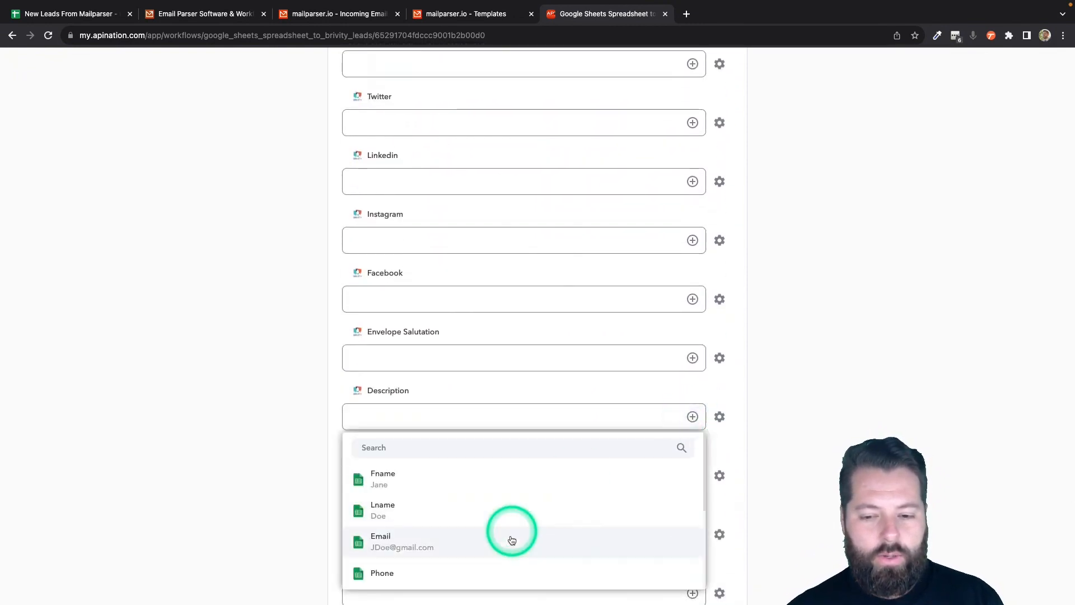
{"action": "scroll", "coordinate": [507, 555], "scroll_direction": "down", "scroll_amount": 5}
{"action": "left_click", "coordinate": [523, 447]}
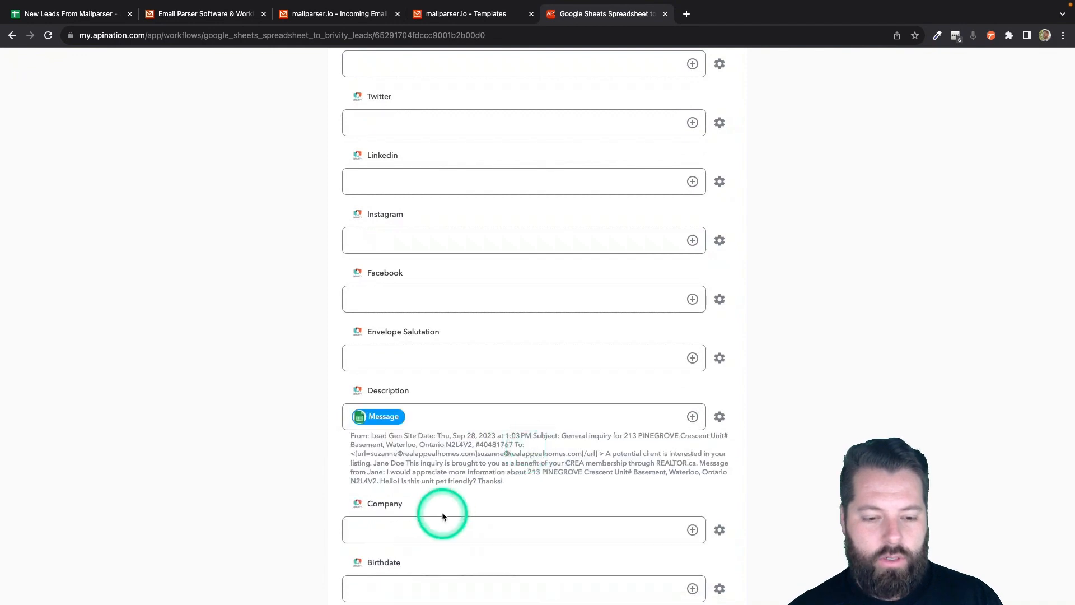
{"action": "scroll", "coordinate": [442, 512], "scroll_direction": "up", "scroll_amount": 5}
{"action": "scroll", "coordinate": [442, 513], "scroll_direction": "up", "scroll_amount": 8}
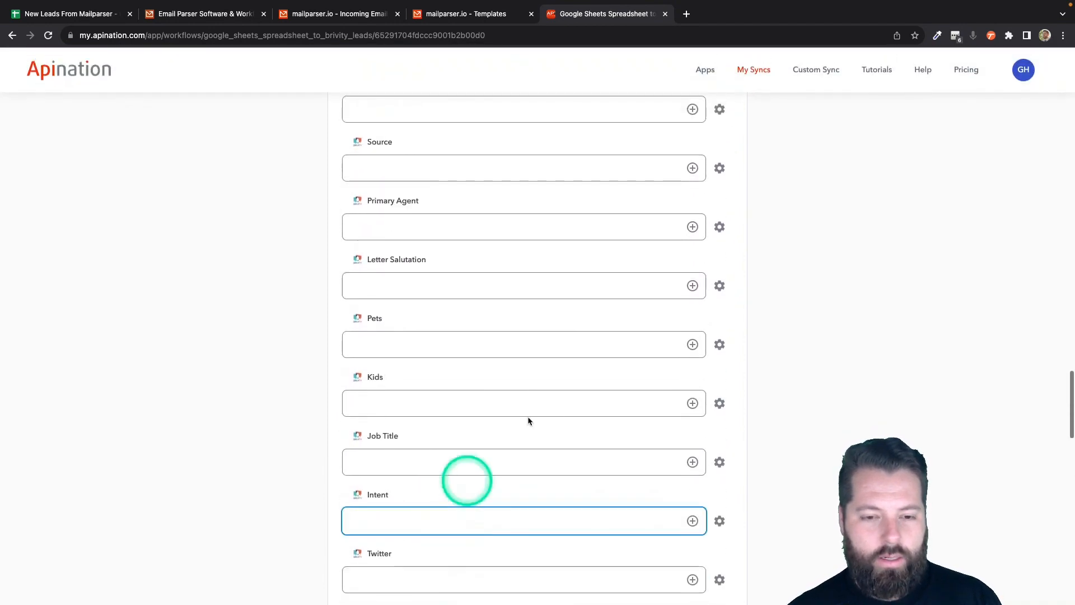
{"action": "scroll", "coordinate": [630, 346], "scroll_direction": "up", "scroll_amount": 9}
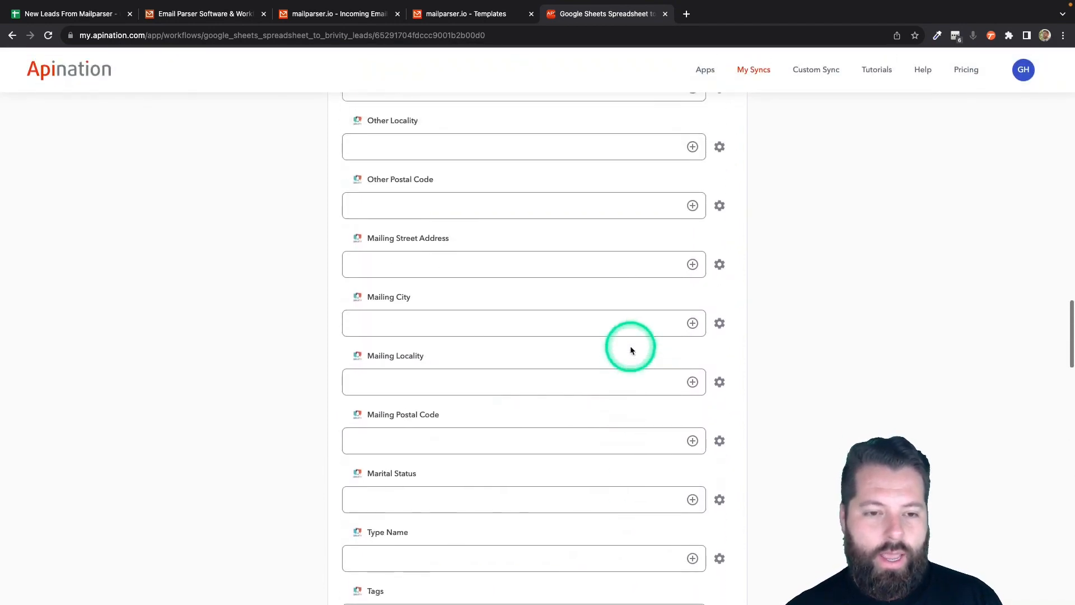
{"action": "scroll", "coordinate": [630, 351], "scroll_direction": "up", "scroll_amount": 10}
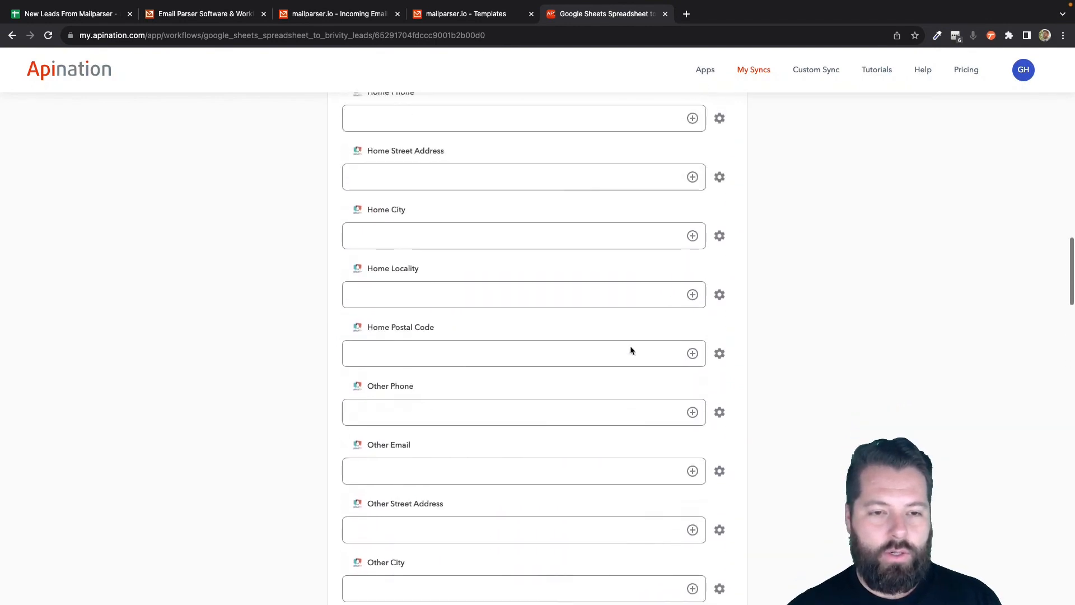
- Map Address into Home Street Address and City into Home City
{"action": "left_click", "coordinate": [691, 404]}
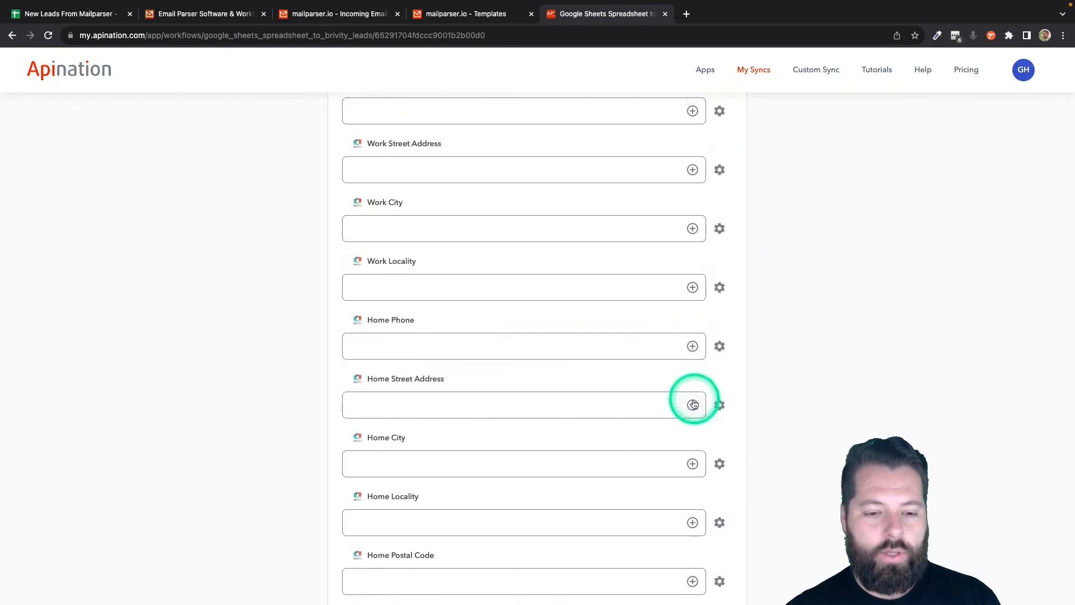
{"action": "scroll", "coordinate": [524, 476], "scroll_direction": "down", "scroll_amount": 3}
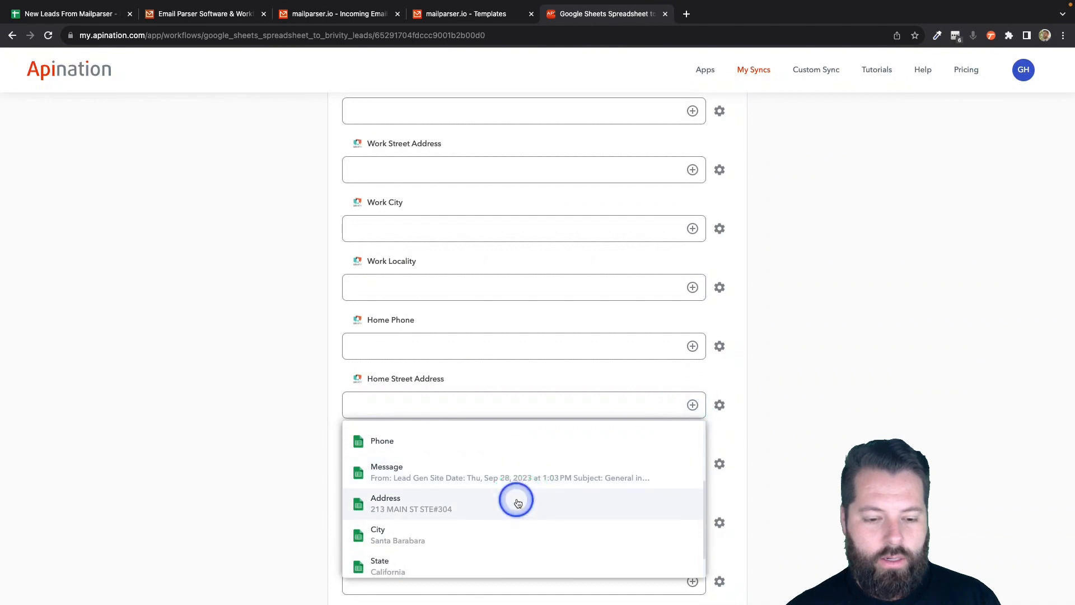
{"action": "left_click", "coordinate": [516, 501]}
{"action": "left_click", "coordinate": [695, 475]}
{"action": "scroll", "coordinate": [546, 538], "scroll_direction": "down", "scroll_amount": 3}
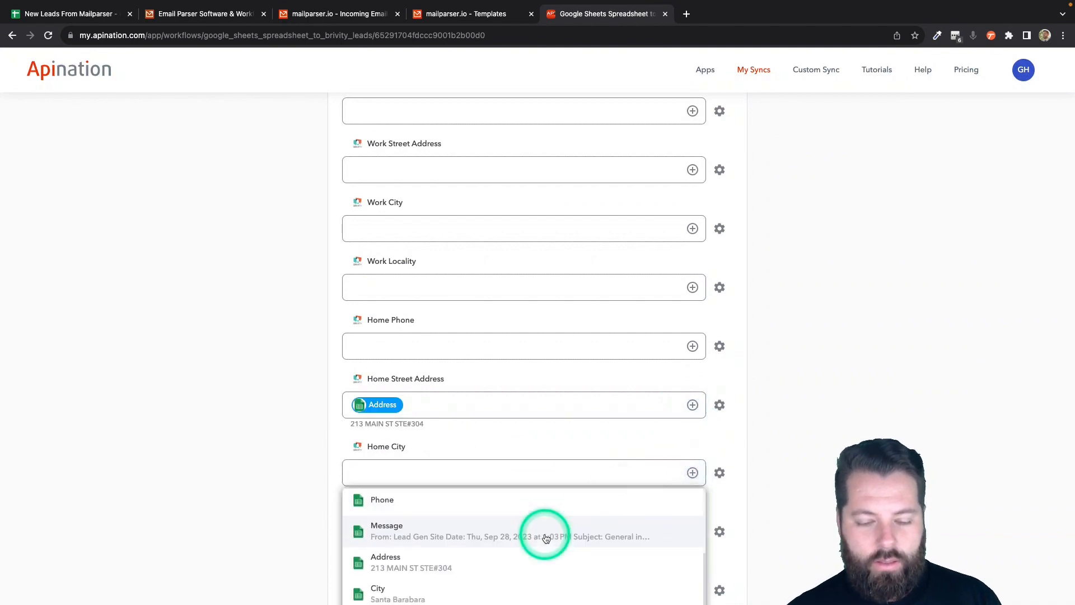
{"action": "double_click", "coordinate": [536, 597]}
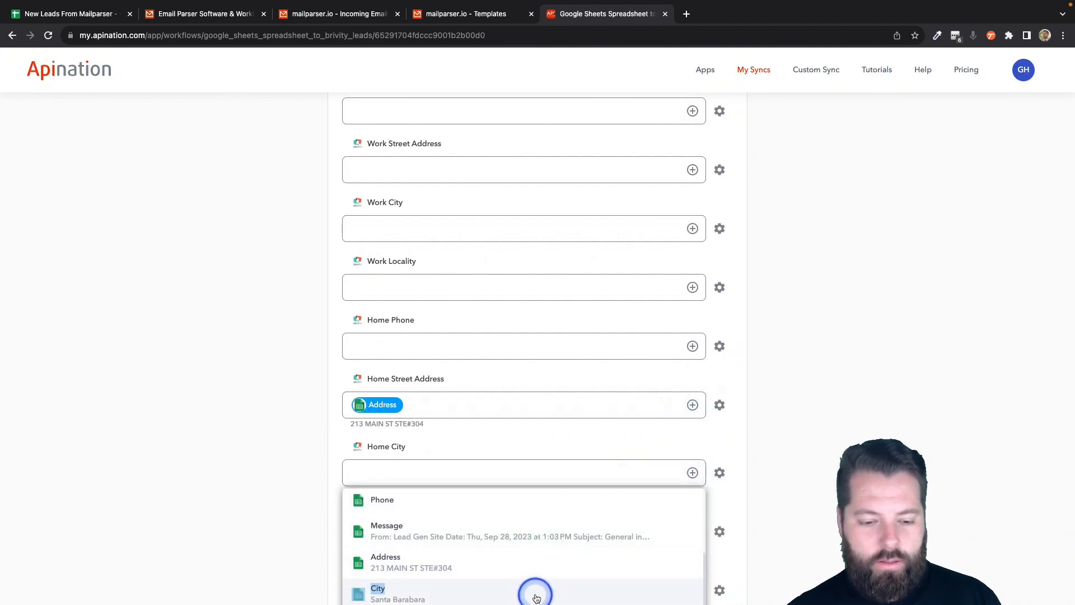
- Map Zip into Home Postal Code and State into Home Locality
{"action": "scroll", "coordinate": [617, 555], "scroll_direction": "down", "scroll_amount": 5}
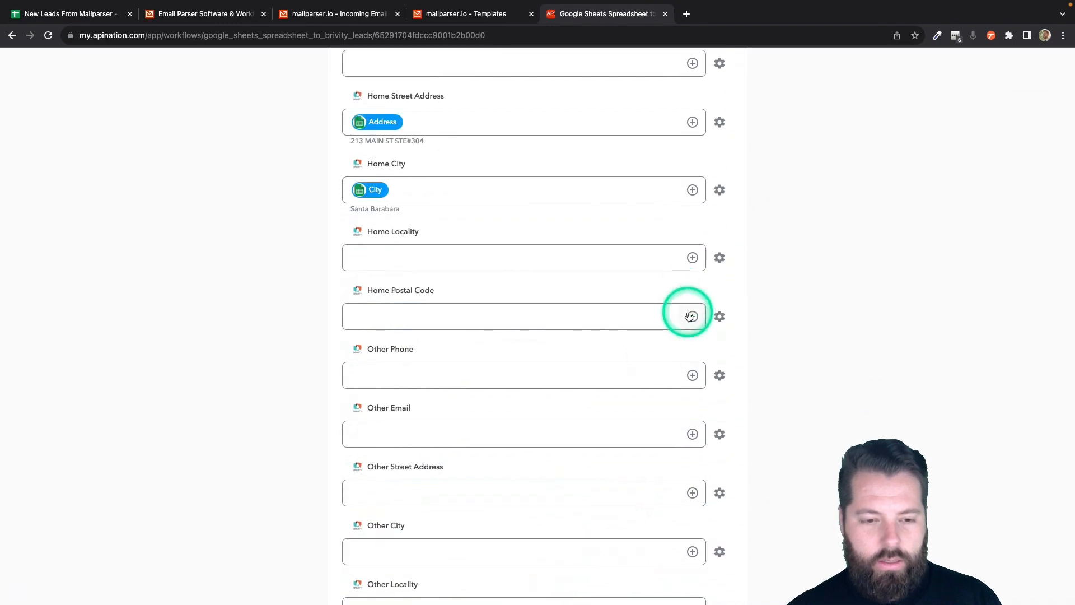
{"action": "left_click", "coordinate": [692, 316]}
{"action": "scroll", "coordinate": [537, 473], "scroll_direction": "down", "scroll_amount": 4}
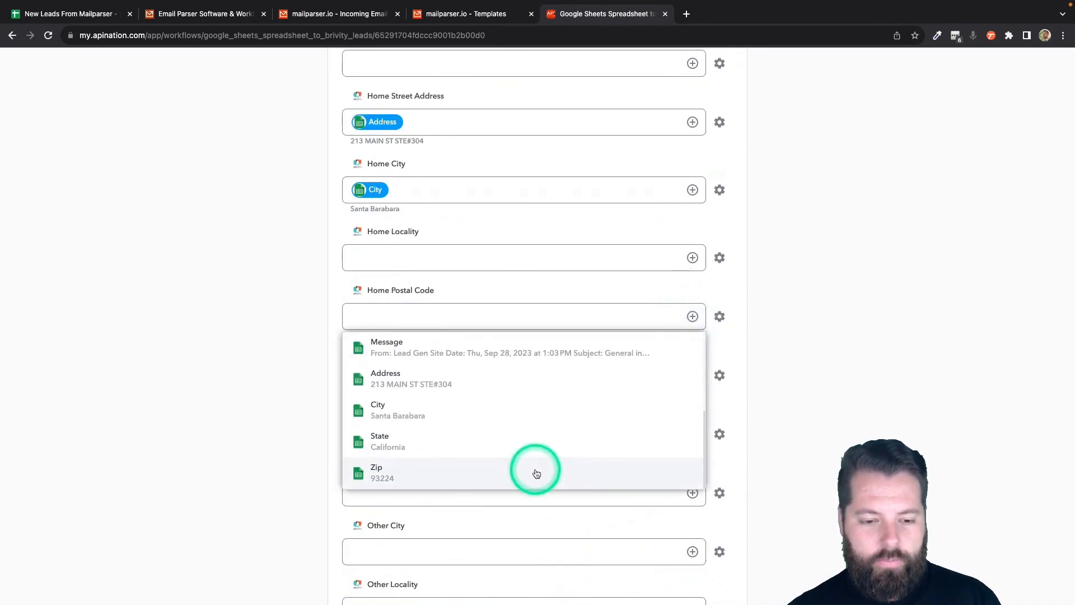
{"action": "left_click", "coordinate": [537, 473]}
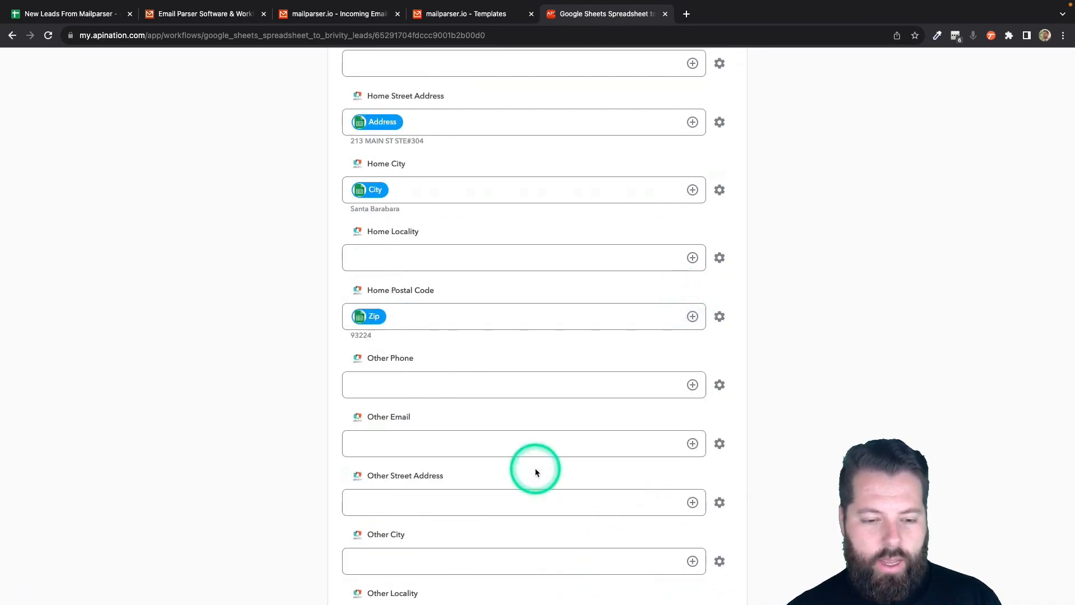
{"action": "left_click", "coordinate": [693, 264]}
{"action": "scroll", "coordinate": [560, 408], "scroll_direction": "down", "scroll_amount": 4}
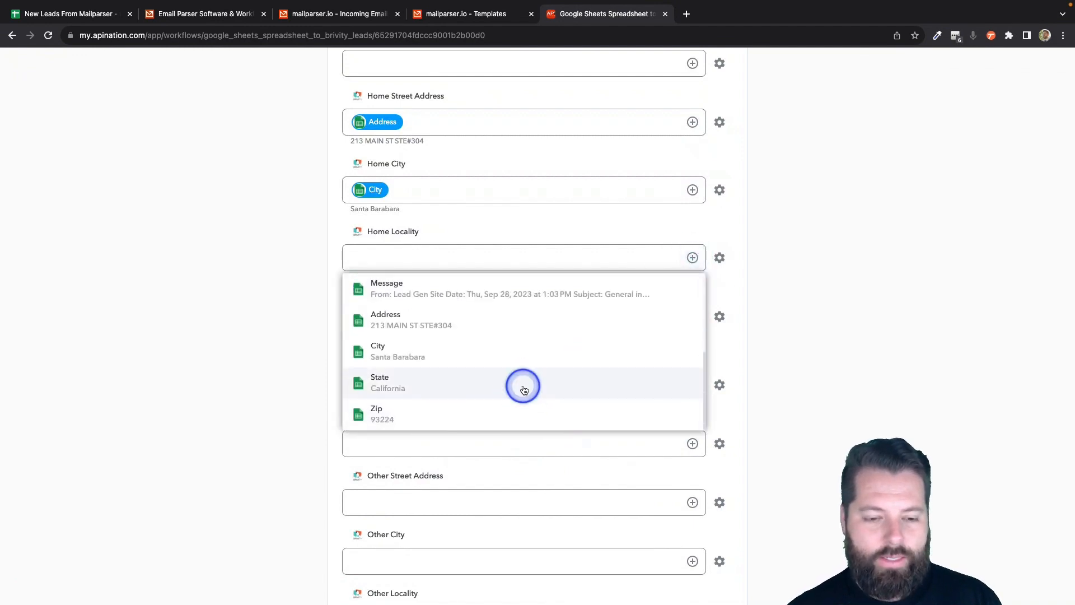
{"action": "left_click", "coordinate": [523, 386]}
{"action": "scroll", "coordinate": [315, 432], "scroll_direction": "down", "scroll_amount": 11}
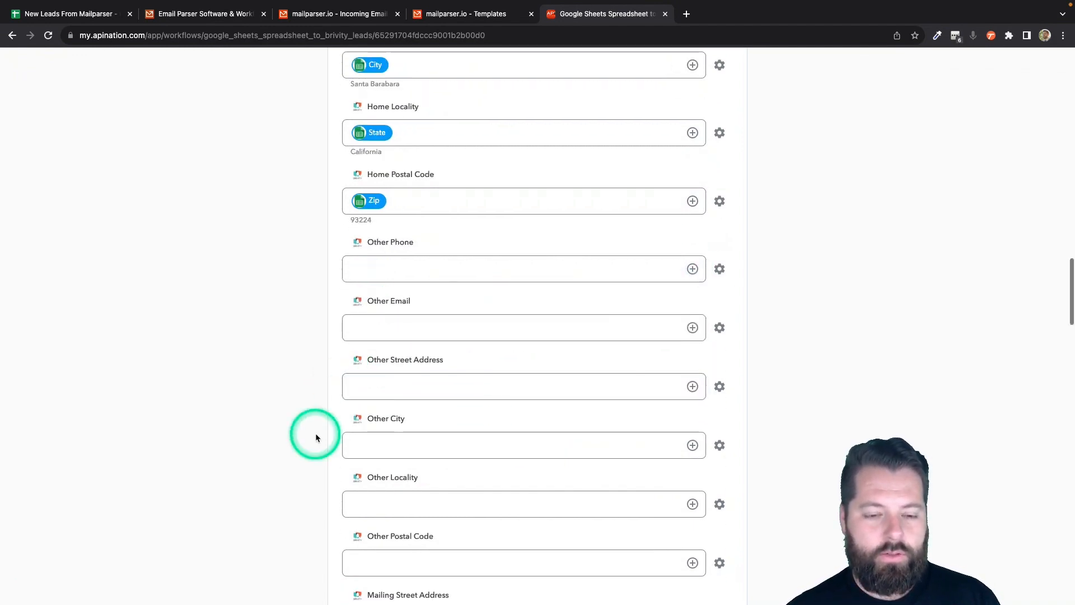
{"action": "scroll", "coordinate": [315, 432], "scroll_direction": "down", "scroll_amount": 2}
{"action": "left_click", "coordinate": [365, 387]}
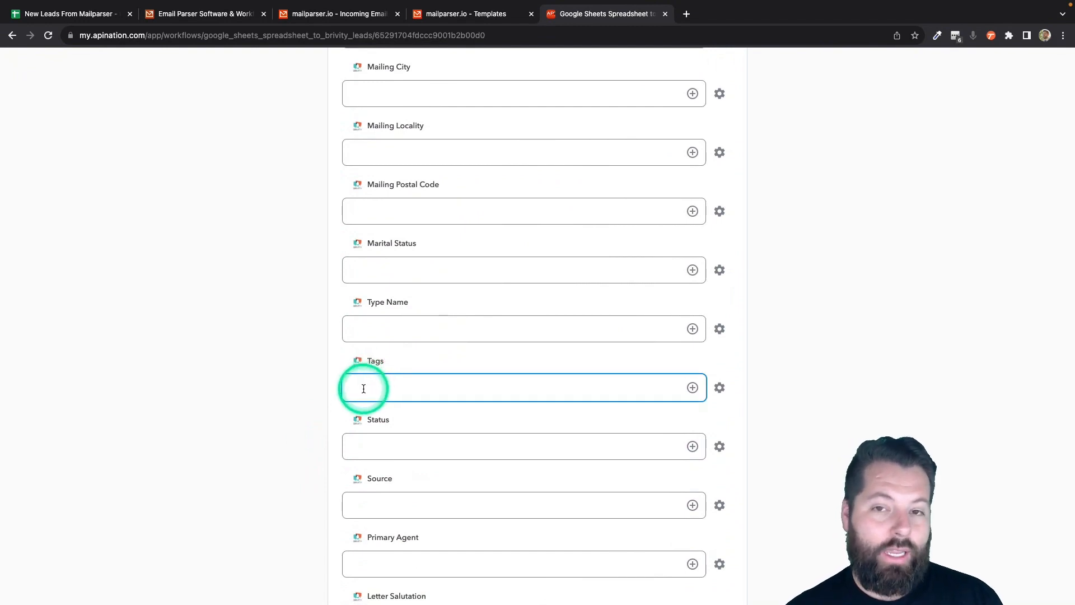
- Review the finished mappings and activate the Google Sheets Spreadsheet to Brivity leads sync
{"action": "scroll", "coordinate": [365, 389], "scroll_direction": "up", "scroll_amount": 10}
{"action": "scroll", "coordinate": [364, 389], "scroll_direction": "down", "scroll_amount": 7}
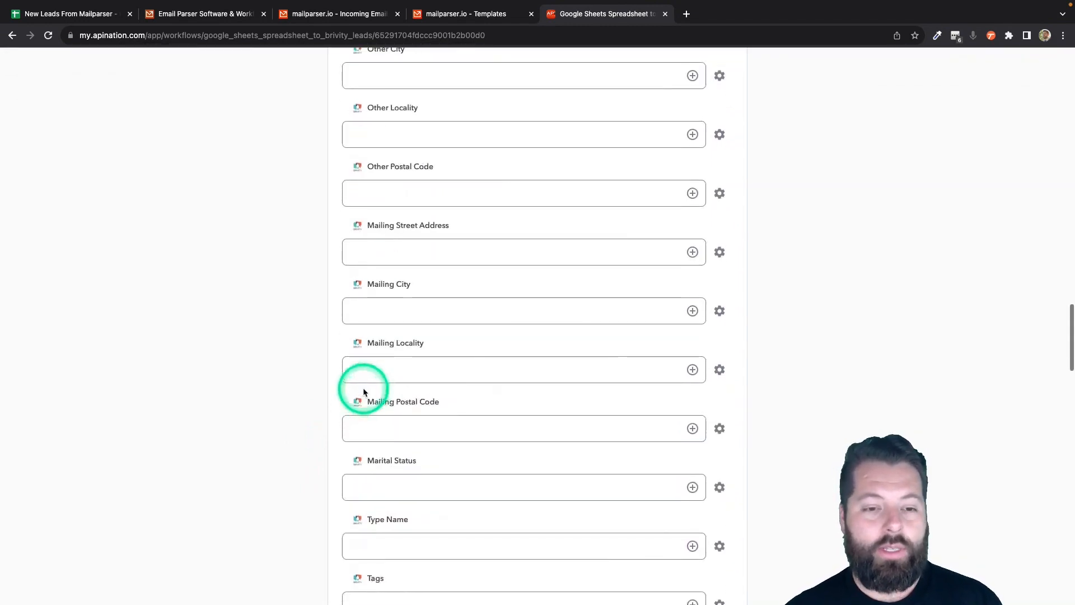
{"action": "scroll", "coordinate": [382, 554], "scroll_direction": "down", "scroll_amount": 1}
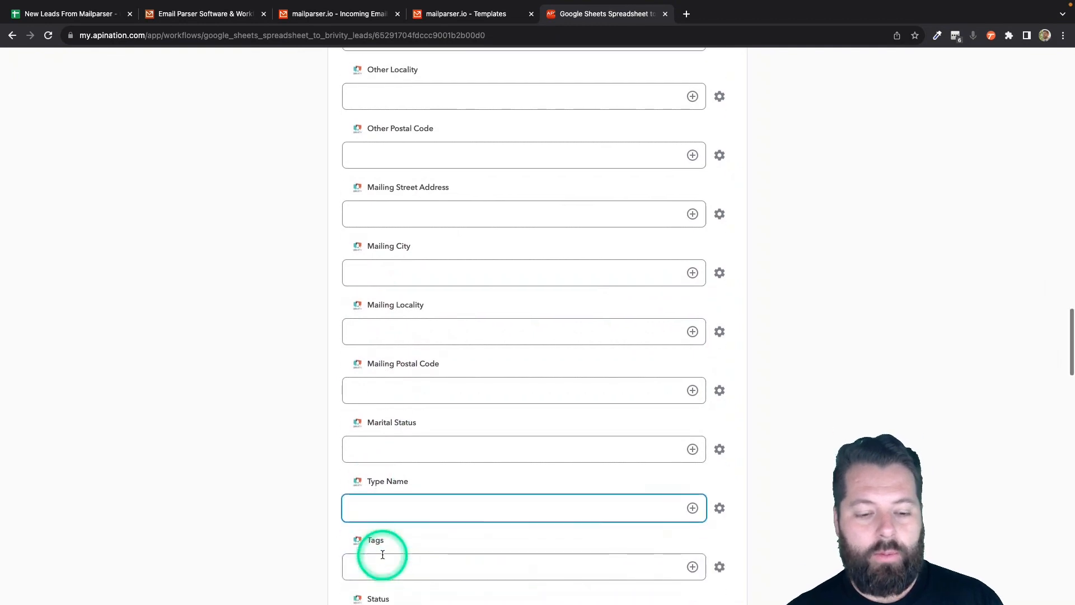
{"action": "scroll", "coordinate": [441, 525], "scroll_direction": "up", "scroll_amount": 20}
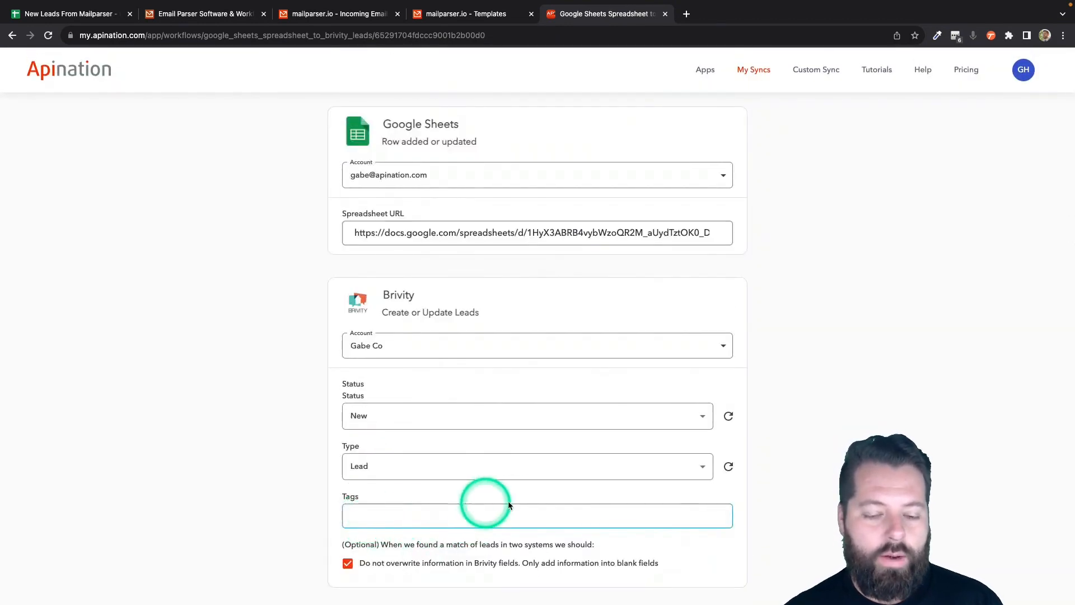
{"action": "scroll", "coordinate": [480, 485], "scroll_direction": "up", "scroll_amount": 3}
{"action": "scroll", "coordinate": [457, 461], "scroll_direction": "down", "scroll_amount": 4}
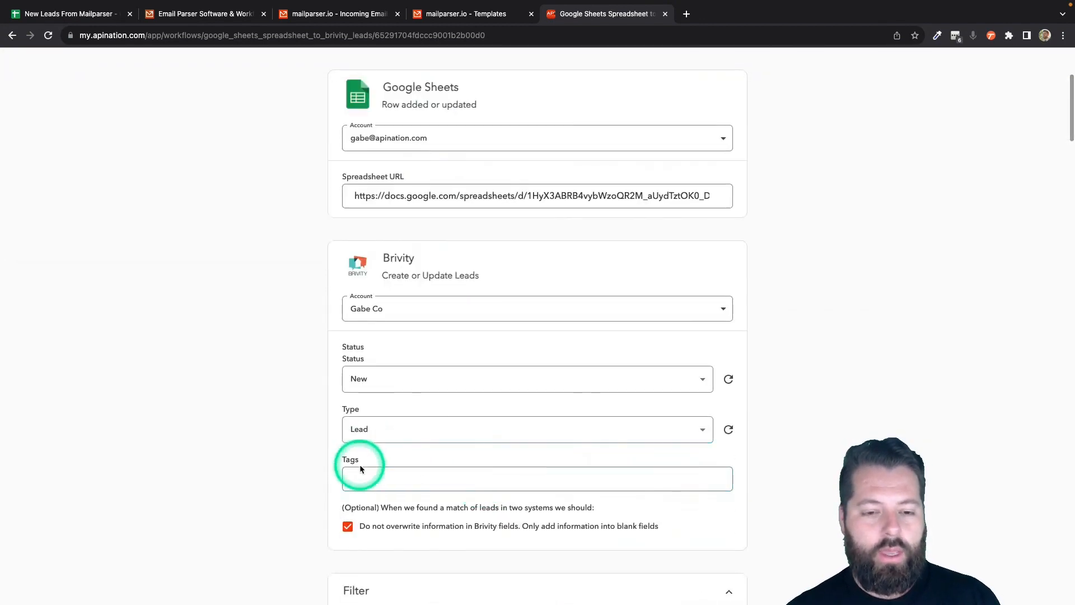
{"action": "scroll", "coordinate": [496, 477], "scroll_direction": "down", "scroll_amount": 20}
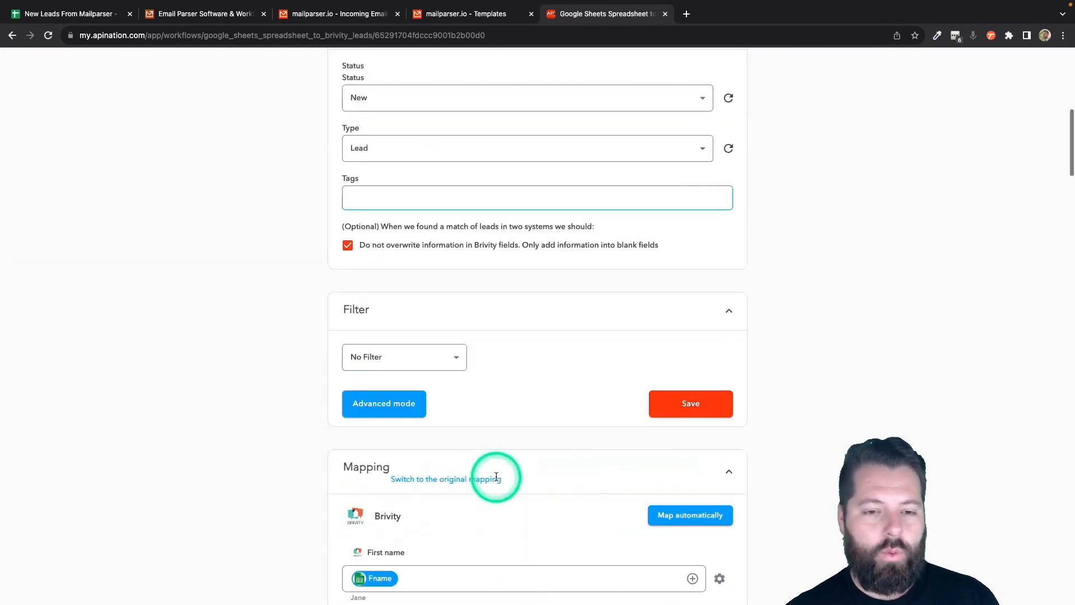
{"action": "scroll", "coordinate": [495, 411], "scroll_direction": "down", "scroll_amount": 12}
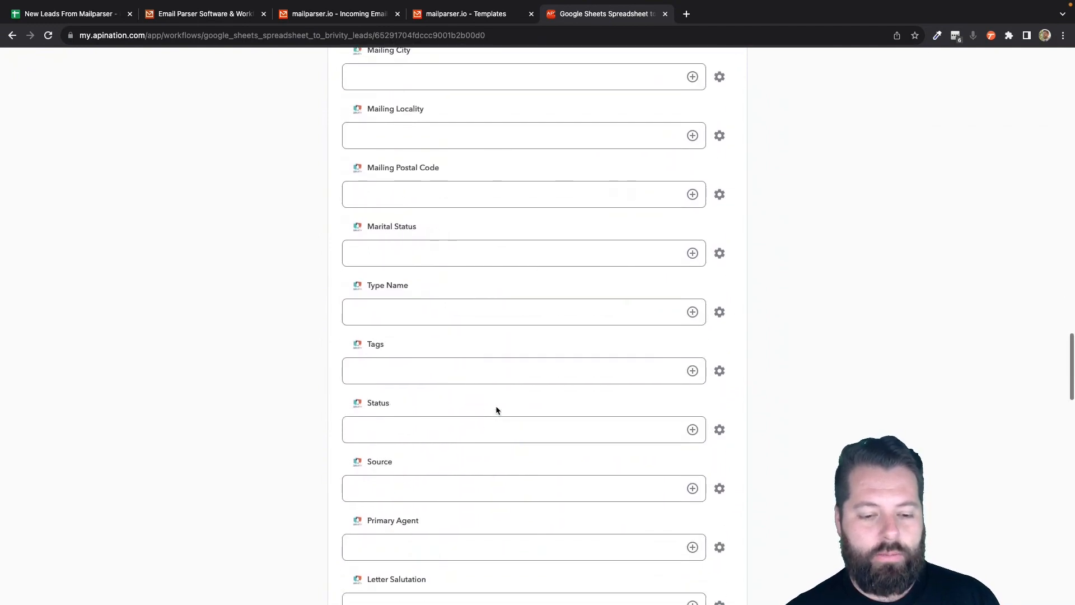
{"action": "scroll", "coordinate": [496, 411], "scroll_direction": "up", "scroll_amount": 20}
{"action": "left_click", "coordinate": [552, 198]}
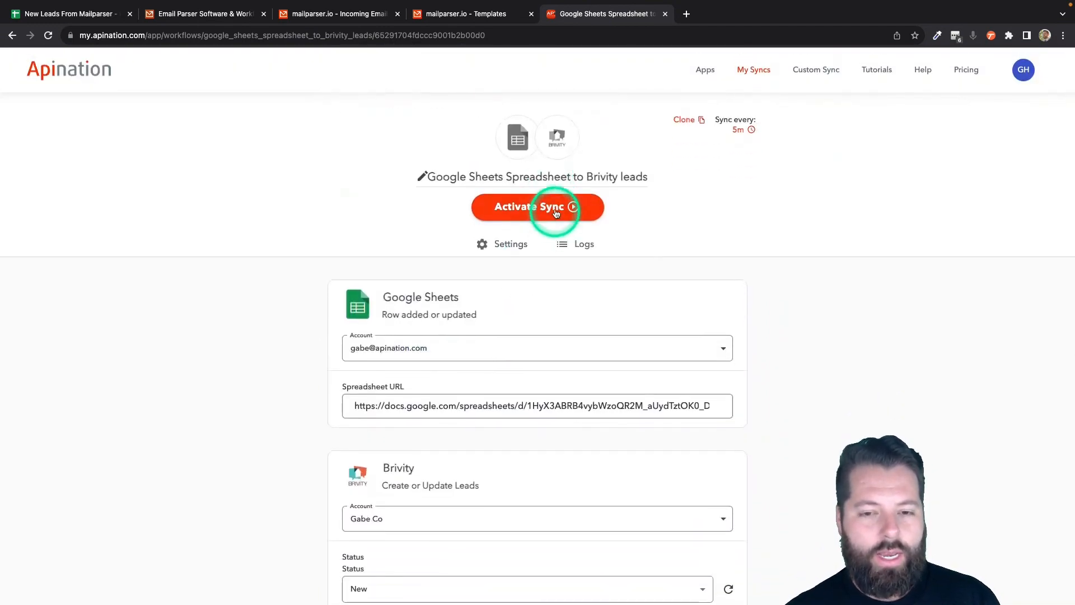